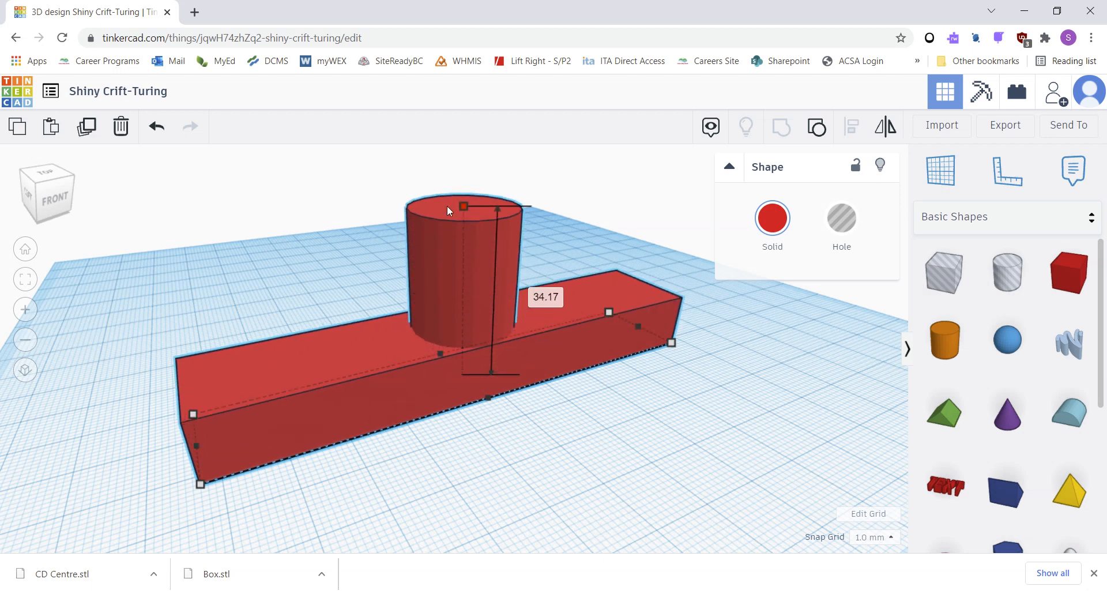
Ungroup the combined box and cylinder shape.
left_click(329, 293)
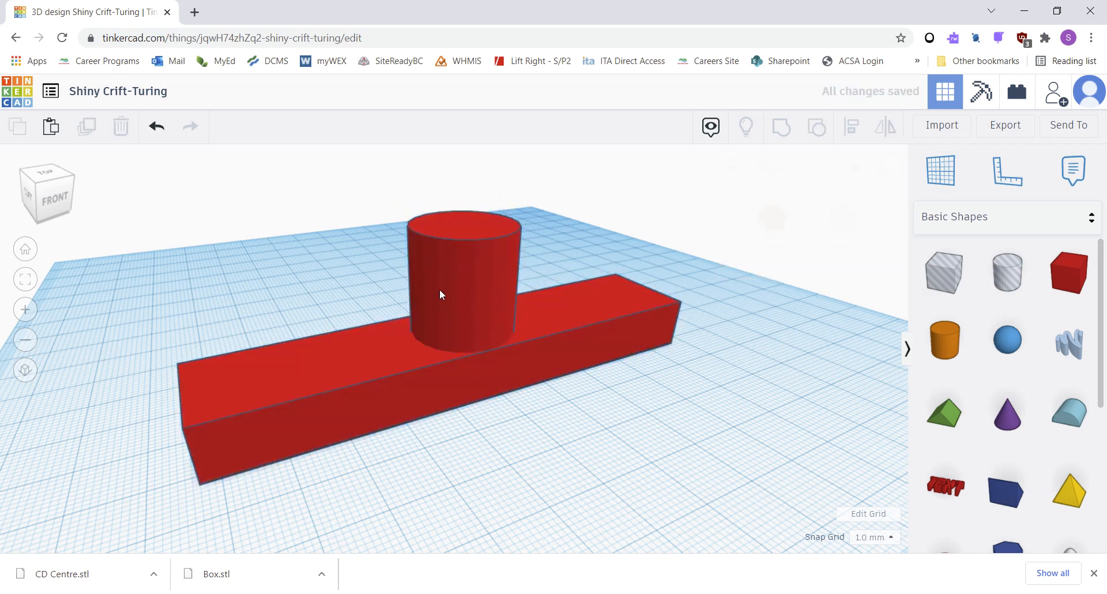
left_click(441, 289)
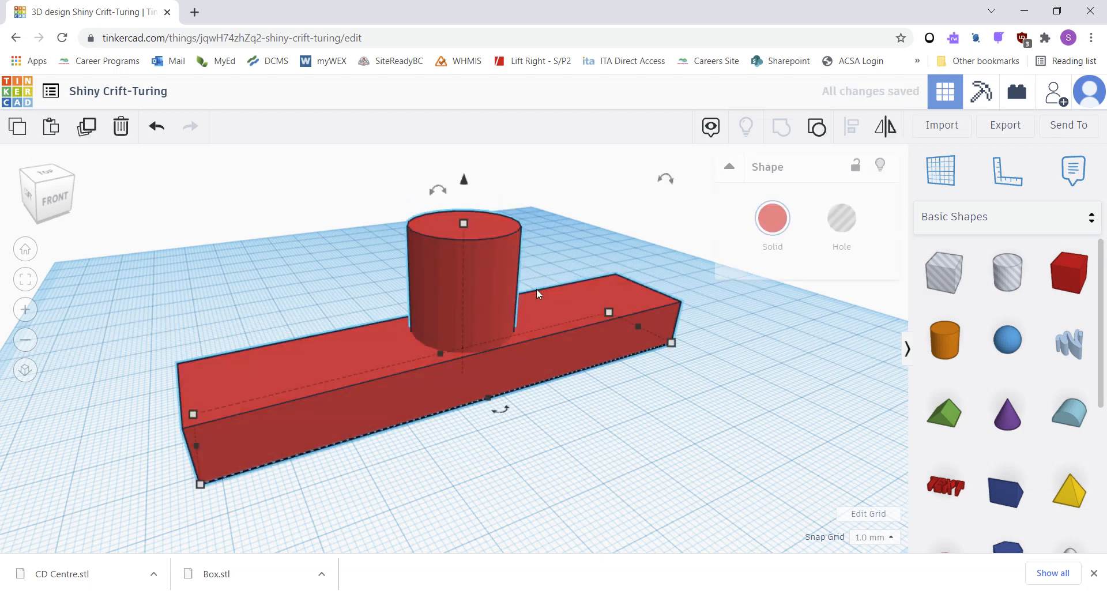
left_click(814, 132)
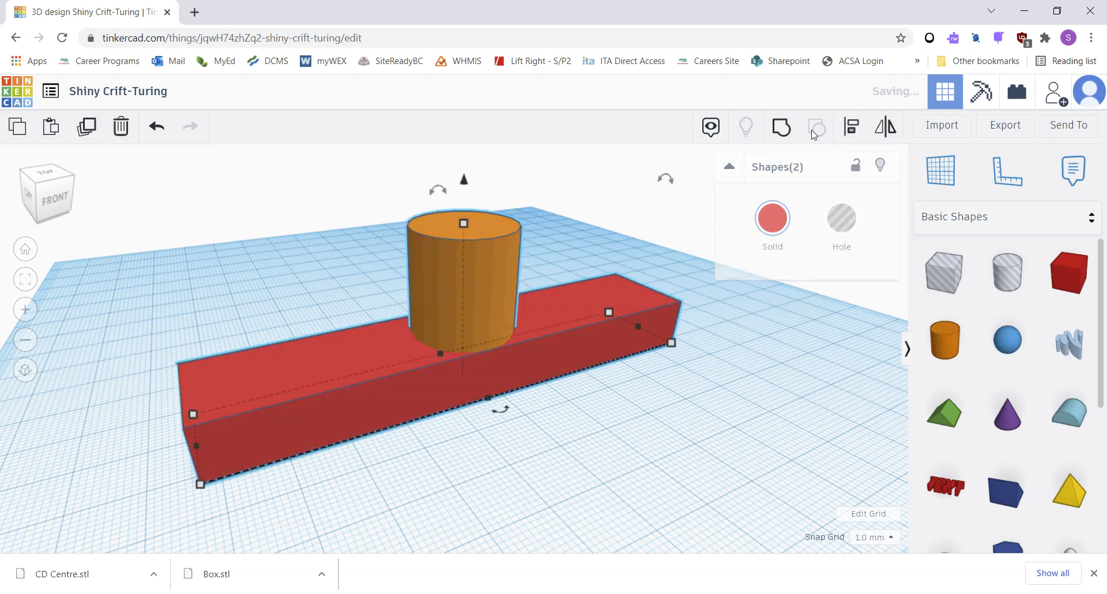
Move the cylinder toward the box's left end and set its footprint to 5 by 5 mm.
left_click(211, 297)
left_click(441, 310)
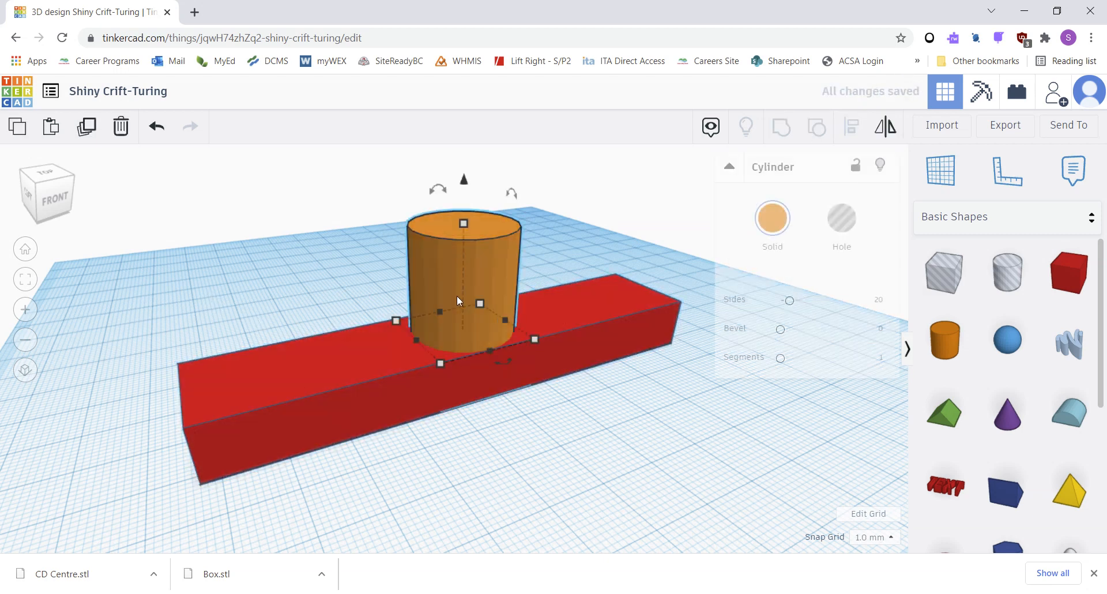
left_click_drag(453, 288, 295, 305)
mouse_move(274, 394)
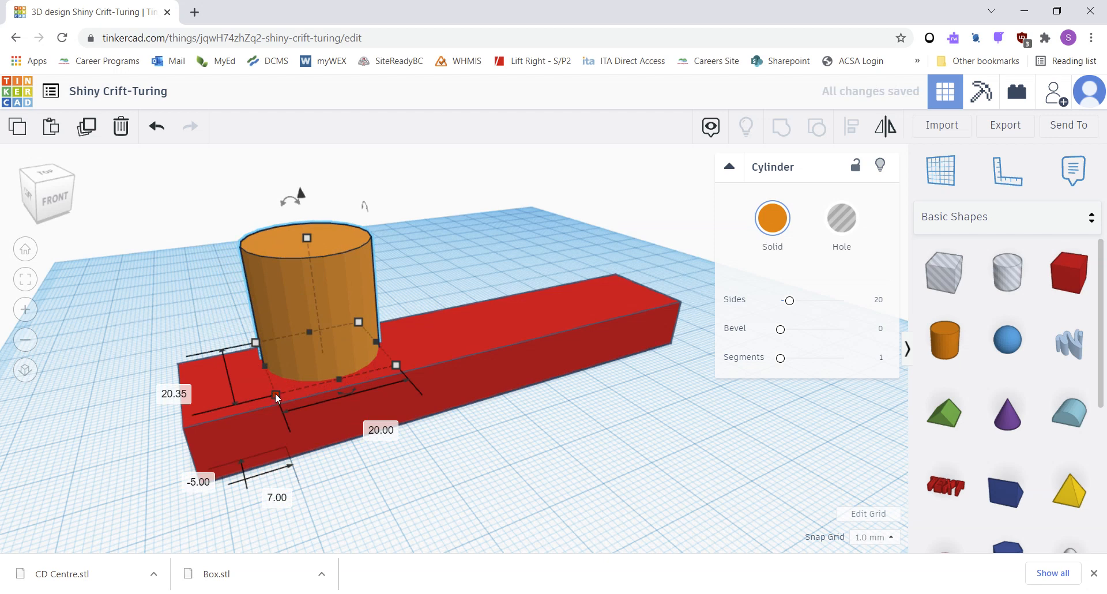
left_click(158, 390)
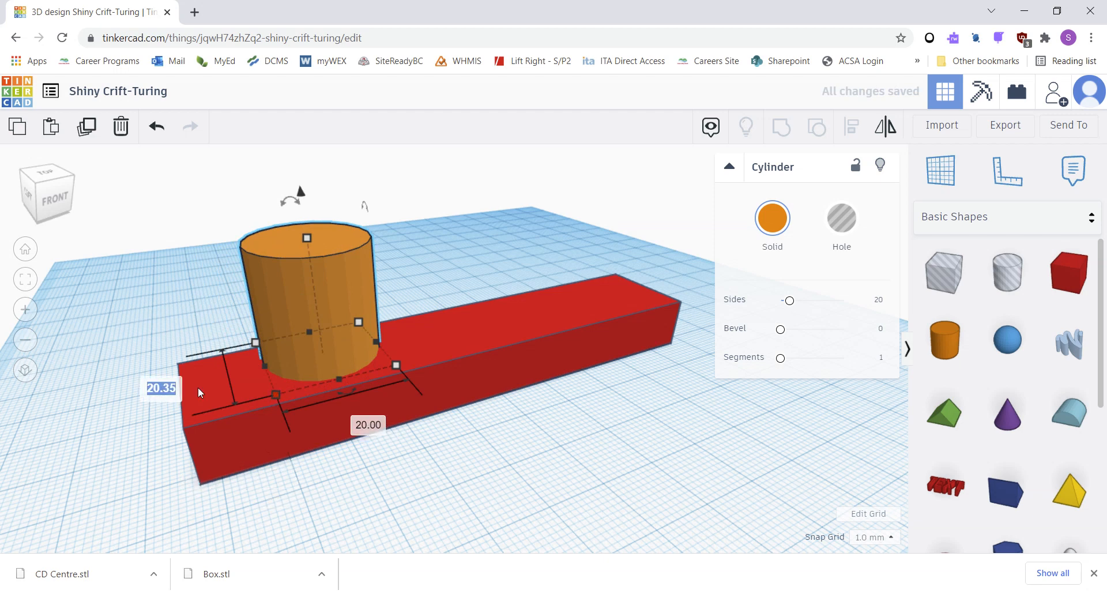
type("5")
left_click(369, 426)
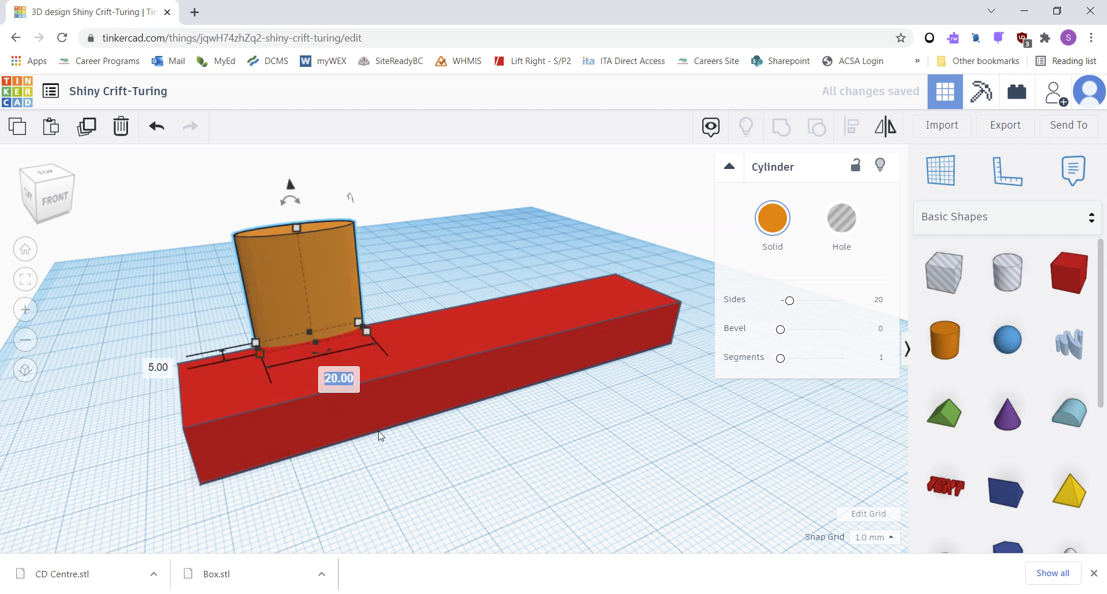
type("5")
key("Return")
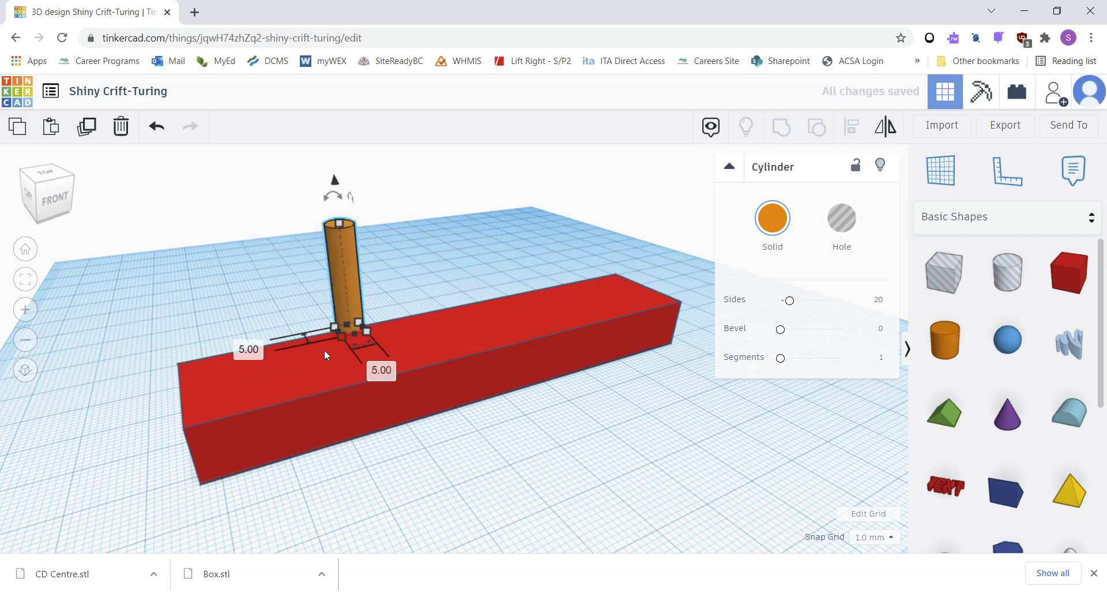
Switch to top view and place the Ruler at the box's lower-left corner.
middle_click_drag(324, 350, 327, 375)
right_click_drag(332, 369, 410, 294)
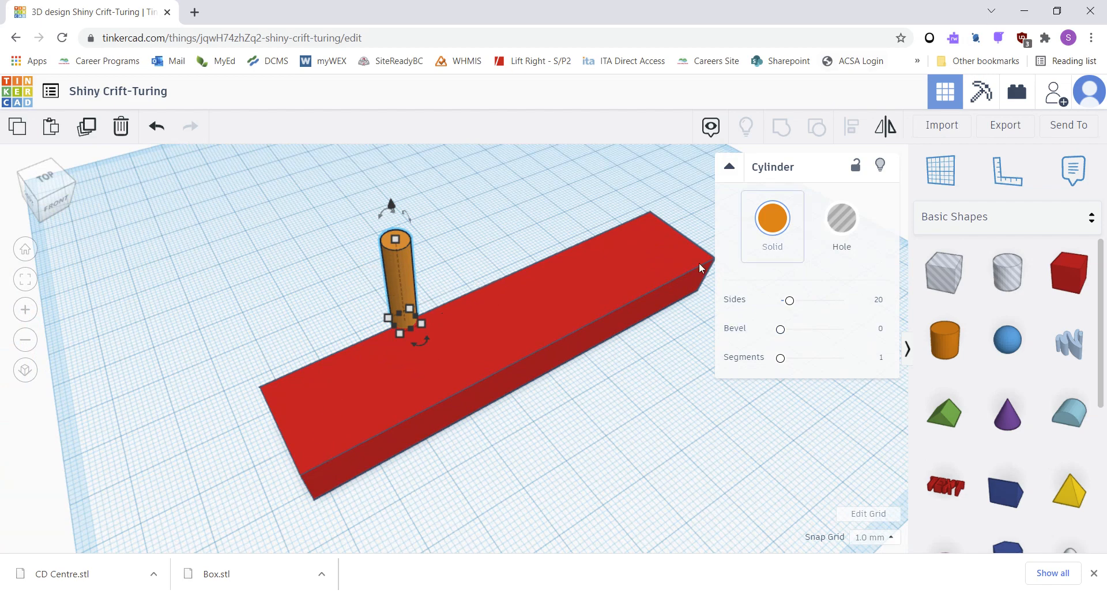
left_click(48, 183)
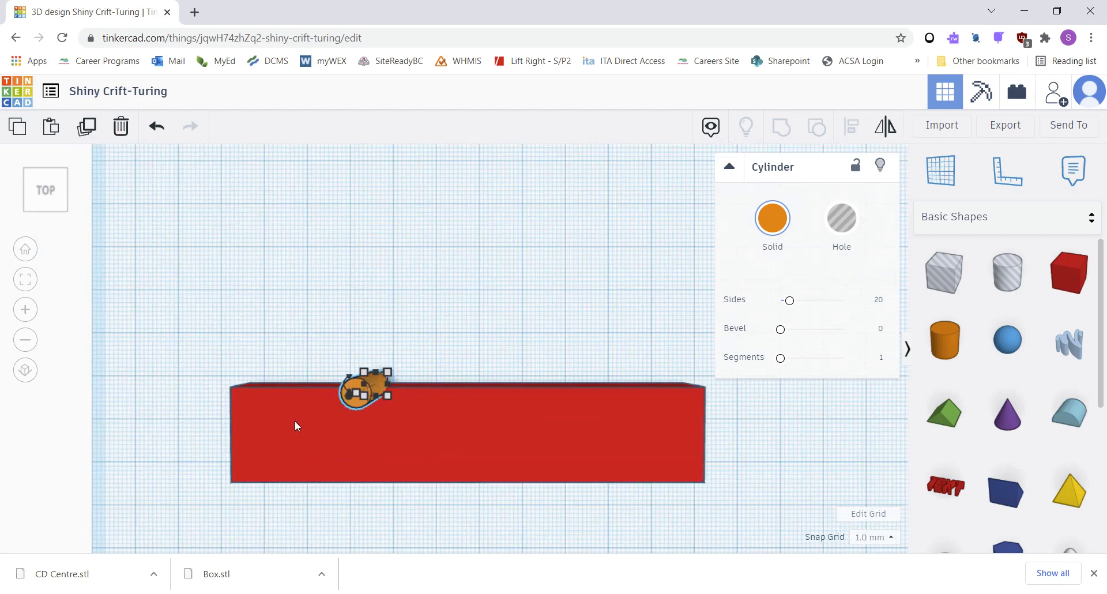
left_click(1006, 172)
left_click(373, 447)
scroll(252, 388, "down", 2)
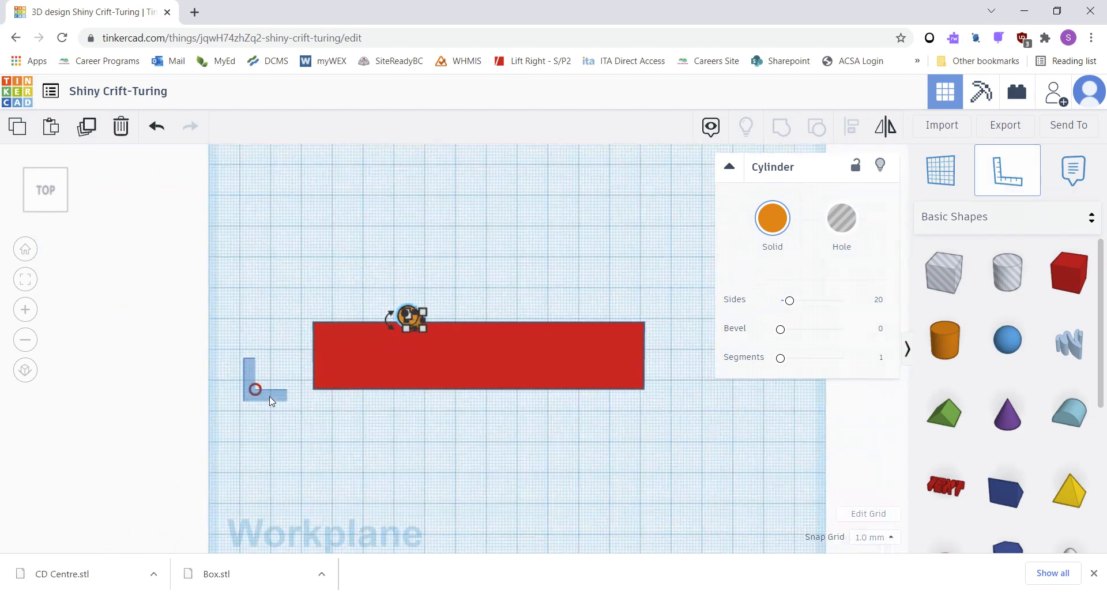
scroll(281, 396, "up", 3)
scroll(230, 397, "up", 3)
middle_click_drag(156, 425, 287, 378)
left_click(142, 390)
left_click(156, 389)
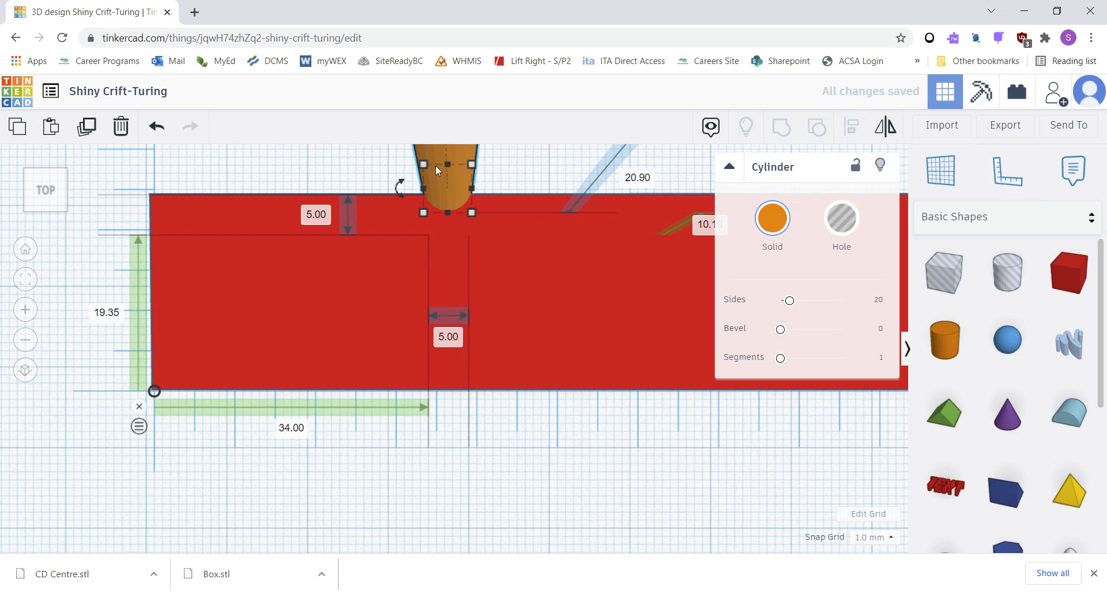
Position the cylinder 5 mm from the box's left edge and 5 mm from its front edge.
left_click(292, 427)
type("5")
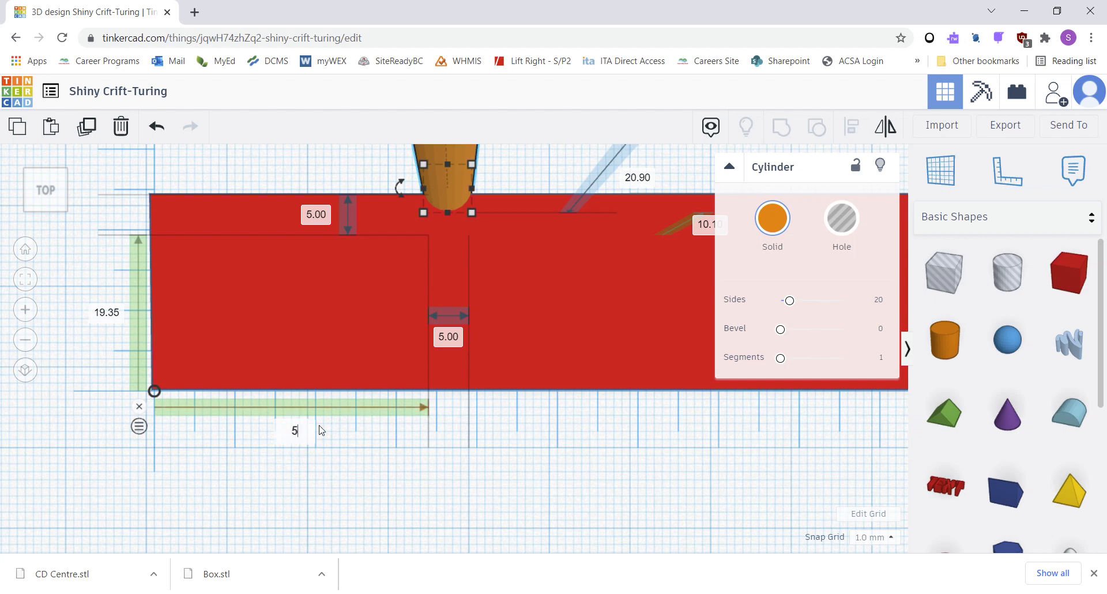
key("Return")
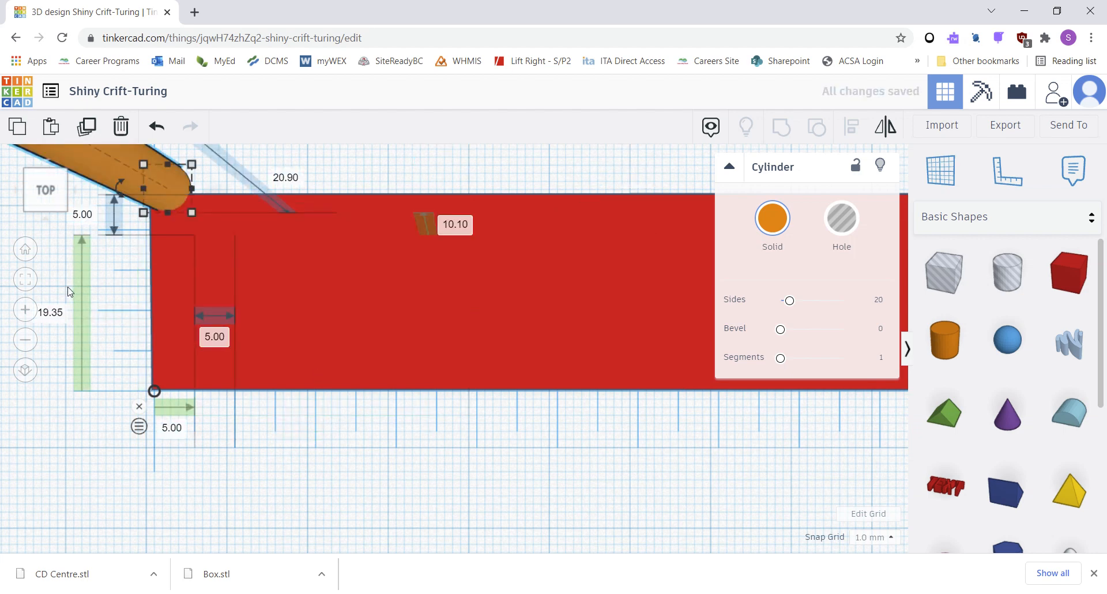
left_click(50, 313)
type("5")
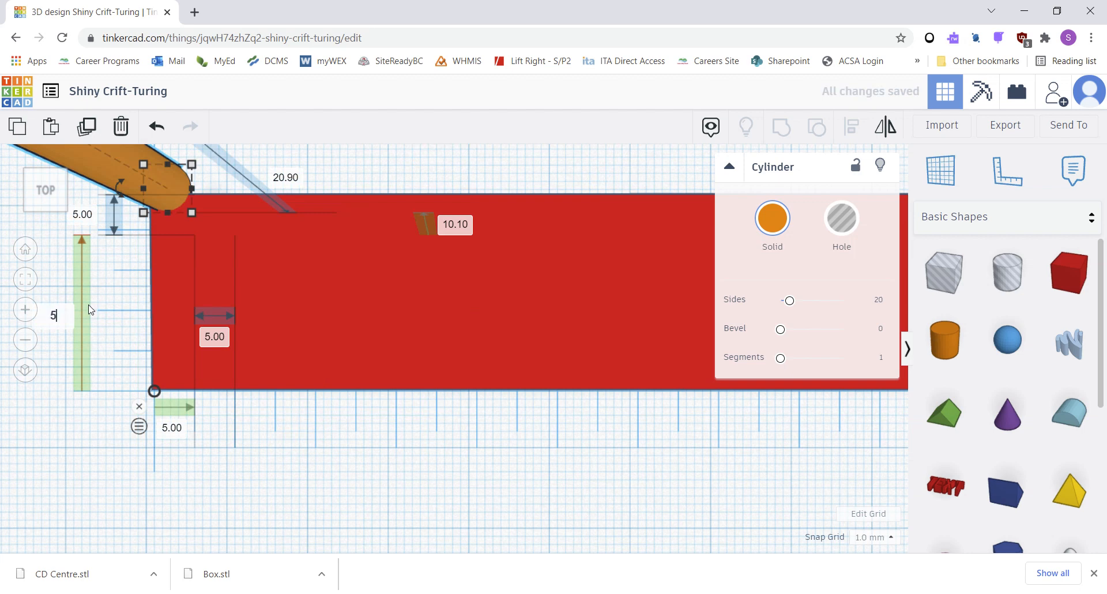
key("Return")
Set the cylinder's distance along the box's length to 10 mm.
mouse_move(155, 393)
left_mouse_down()
mouse_move(218, 388)
mouse_move(180, 423)
mouse_move(155, 407)
mouse_move(155, 393)
left_mouse_up()
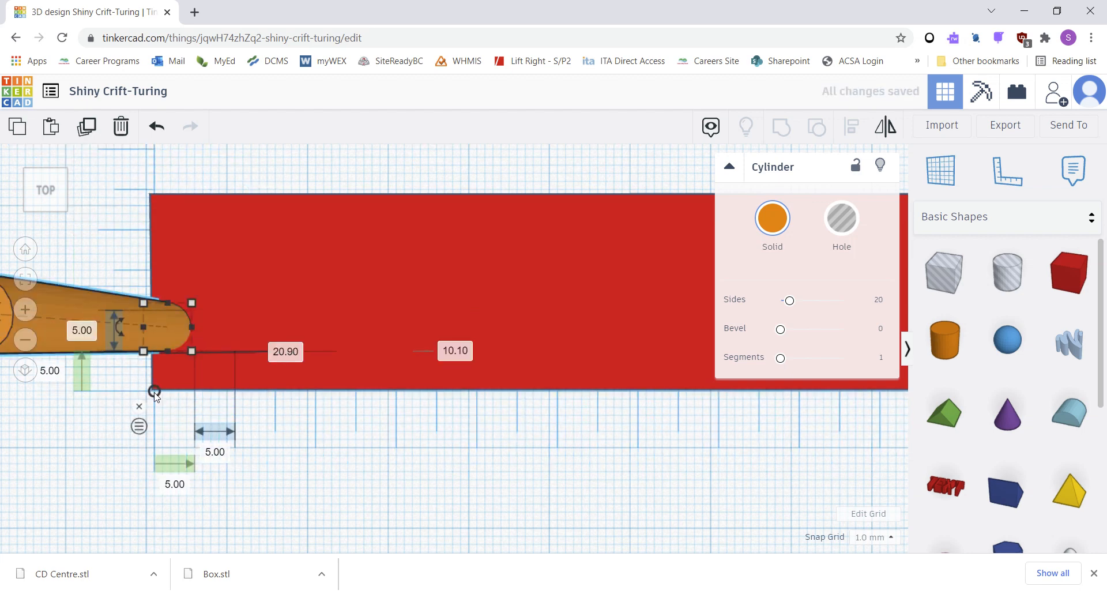
right_click_drag(136, 449, 190, 369)
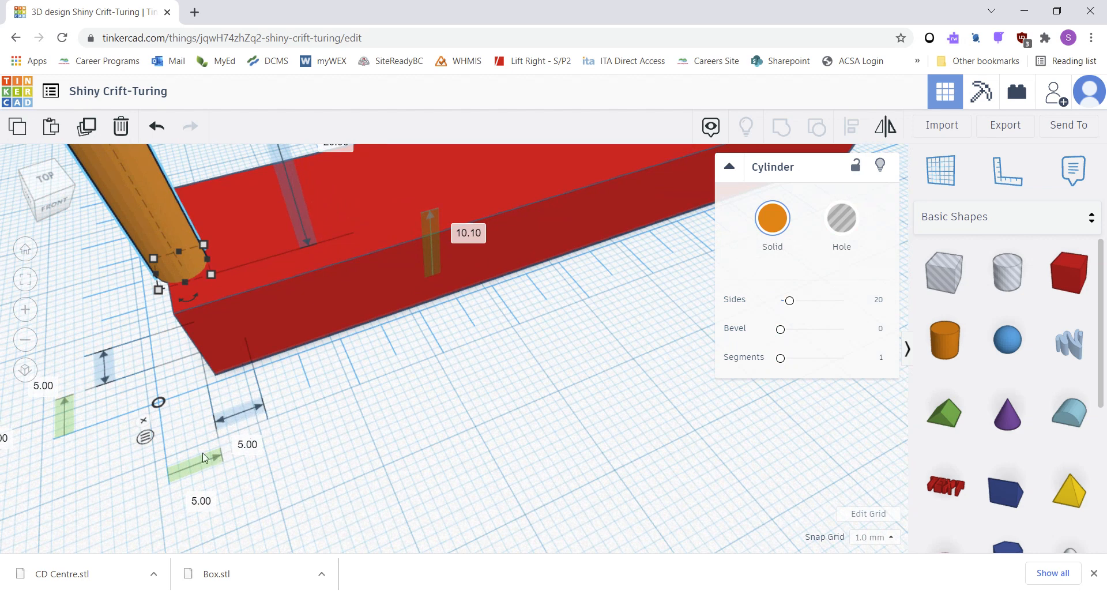
left_click(201, 500)
type("10")
key("Return")
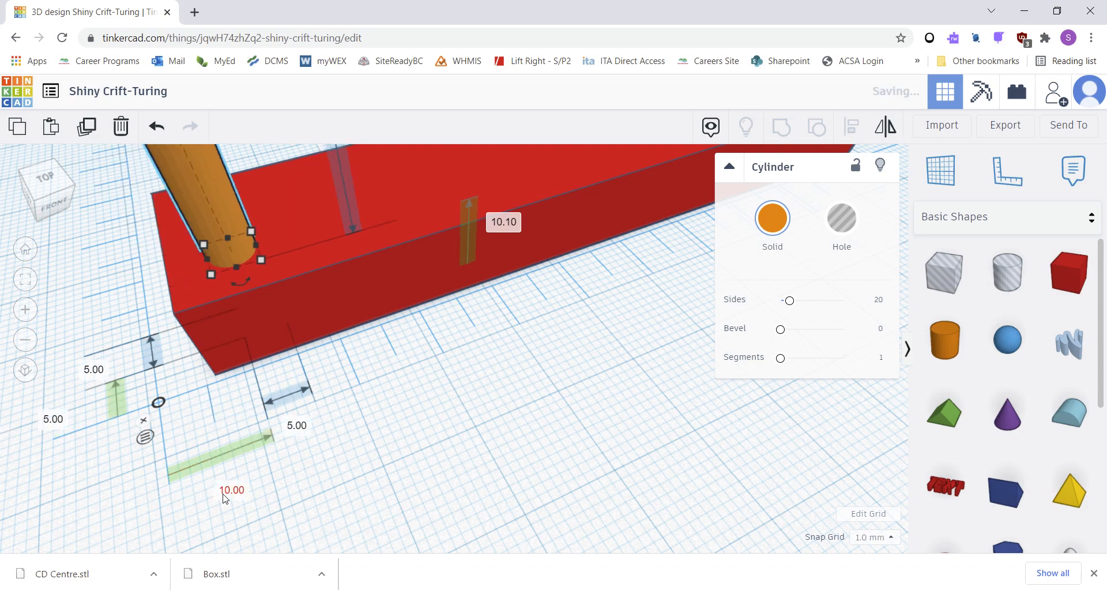
Lower the cylinder to about -4 mm elevation so it passes through the box.
right_click_drag(161, 340, 406, 286)
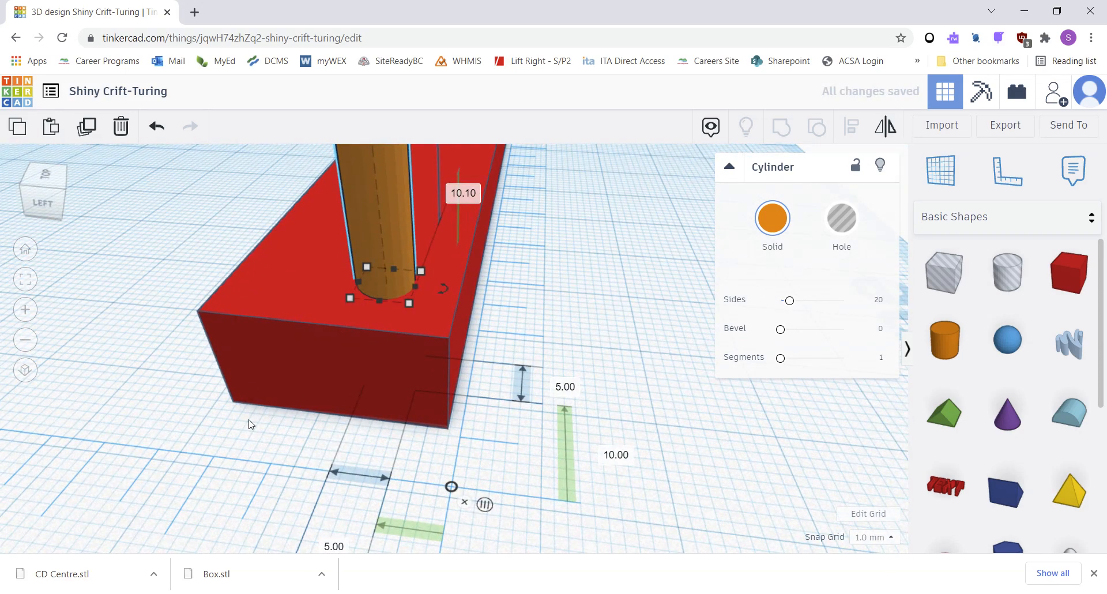
right_click_drag(249, 424, 172, 504)
middle_click_drag(216, 230, 345, 296)
scroll(359, 341, "up", 2)
scroll(364, 344, "down", 2)
scroll(363, 343, "down", 1)
middle_click_drag(349, 149, 347, 187)
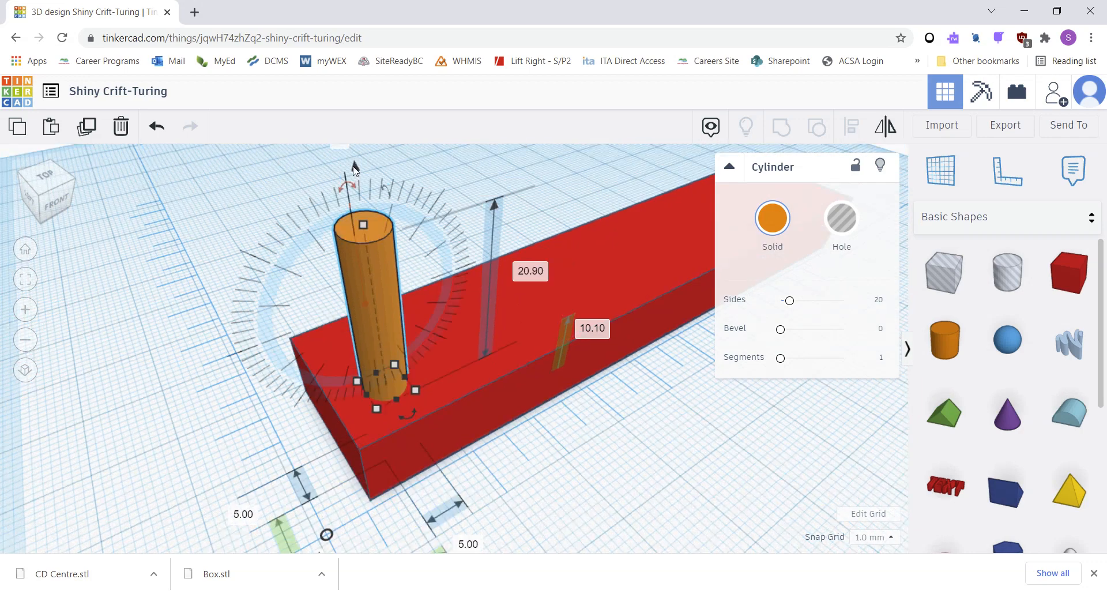
left_click_drag(354, 167, 391, 309)
Convert the cylinder into a hole.
right_click_drag(513, 469, 469, 470)
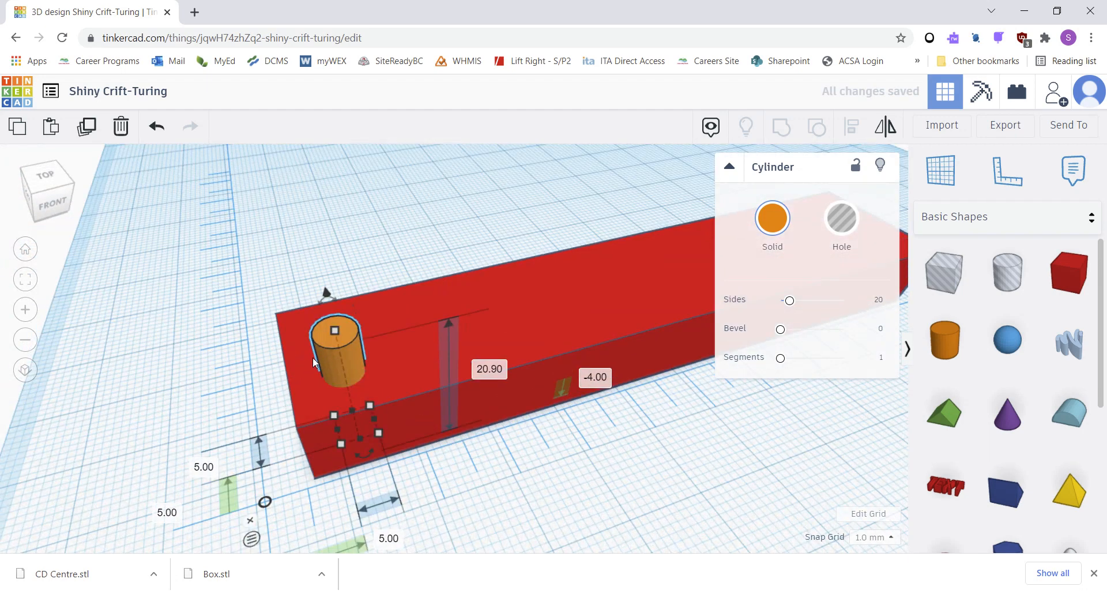
left_click(841, 218)
left_click(131, 392)
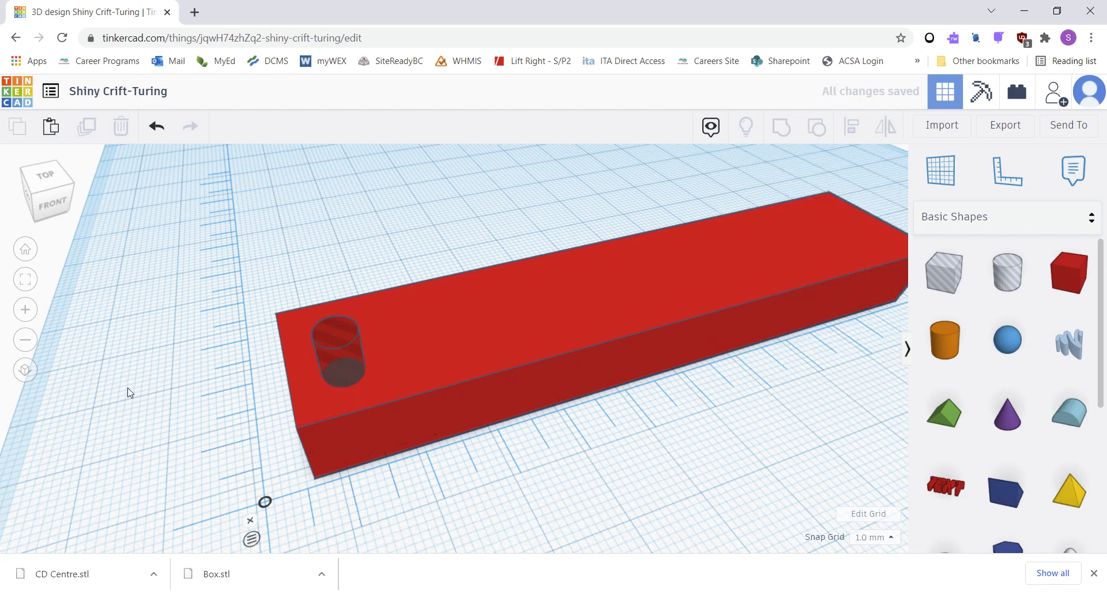
Select the hole and the box together and group them to cut the hole.
right_click_drag(218, 455, 324, 341)
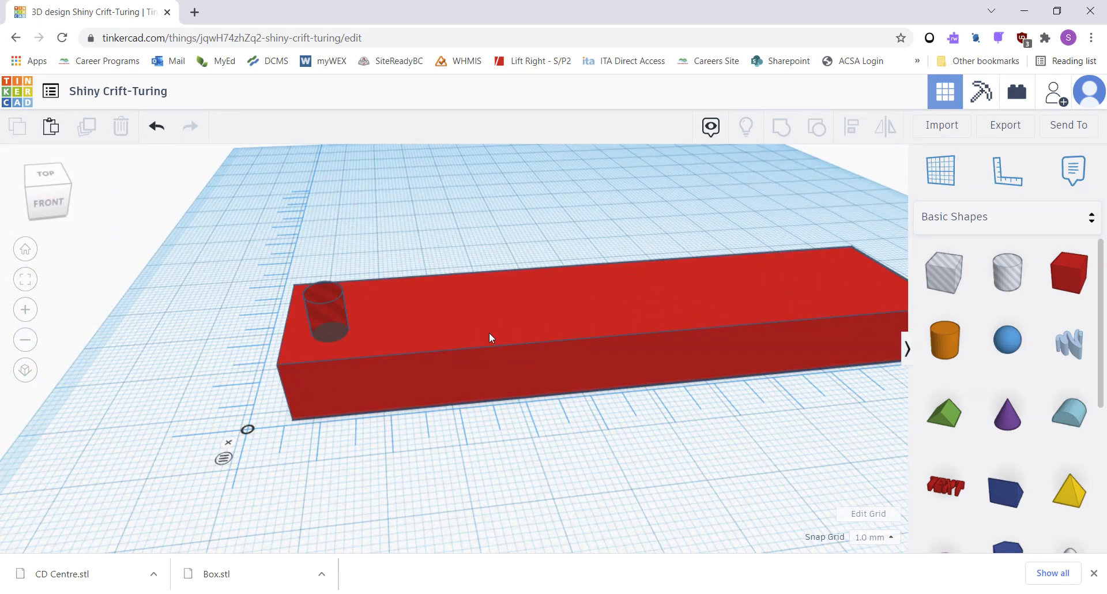
right_click_drag(489, 332, 274, 299)
left_click(324, 324)
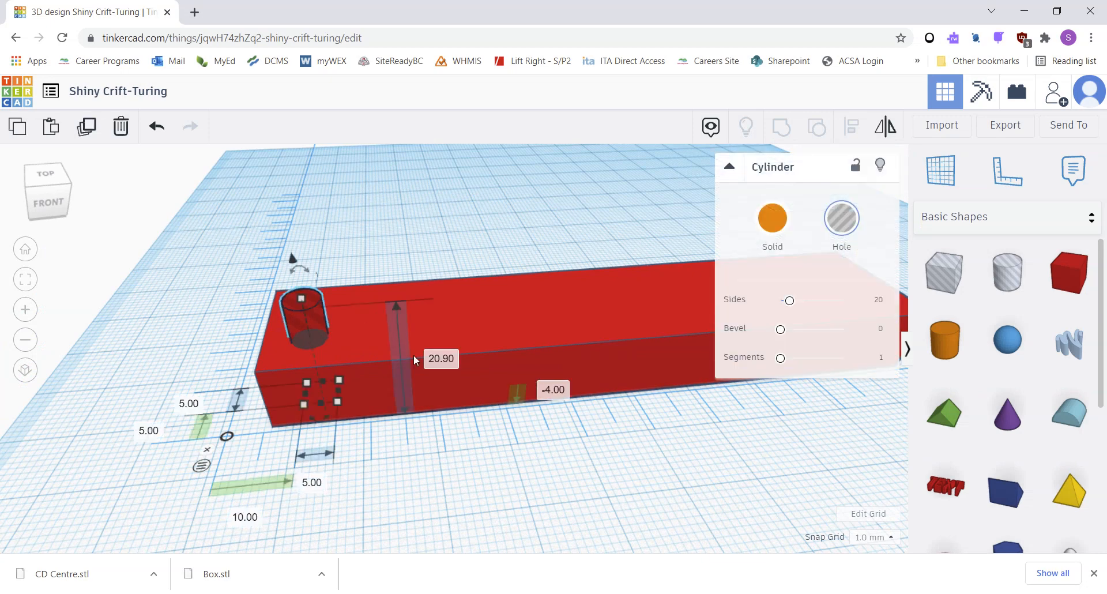
left_click(523, 362, "shift")
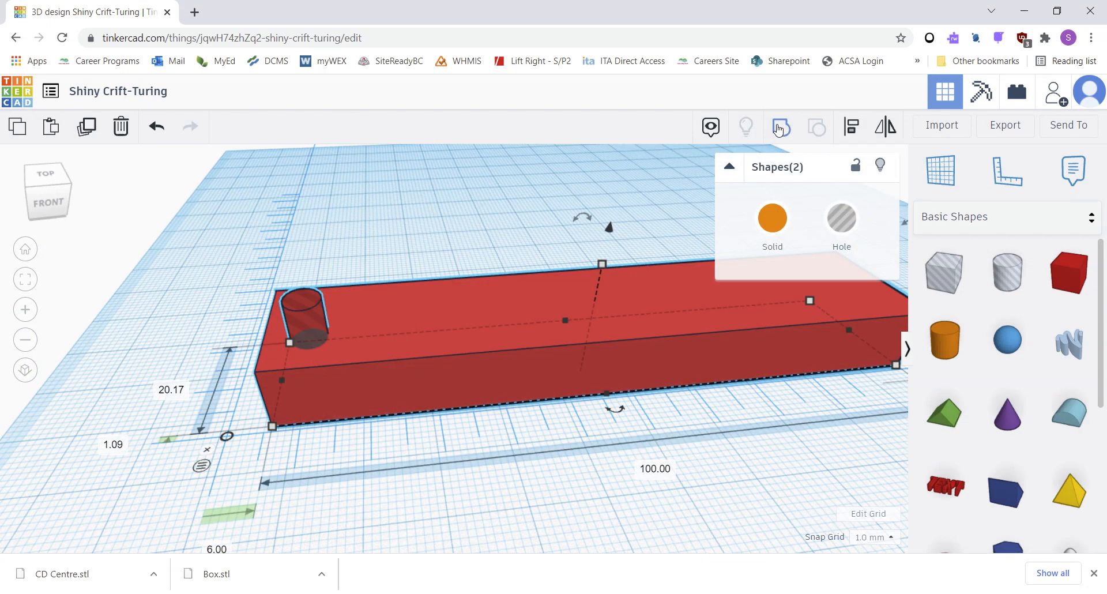
left_click(779, 128)
left_click(369, 253)
right_click_drag(349, 258, 441, 312)
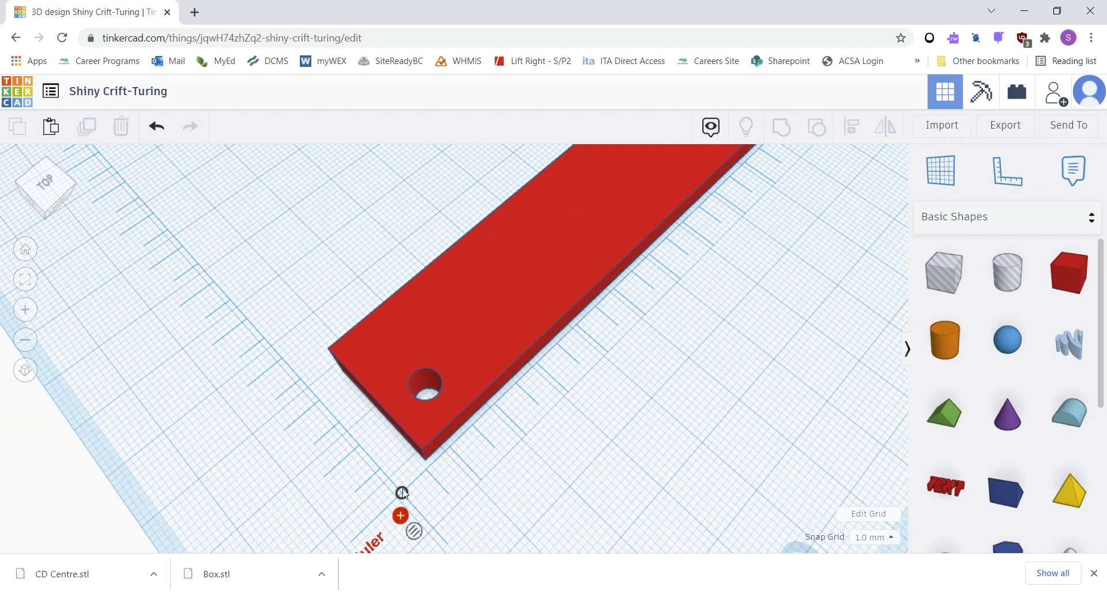
right_click_drag(459, 438, 387, 393)
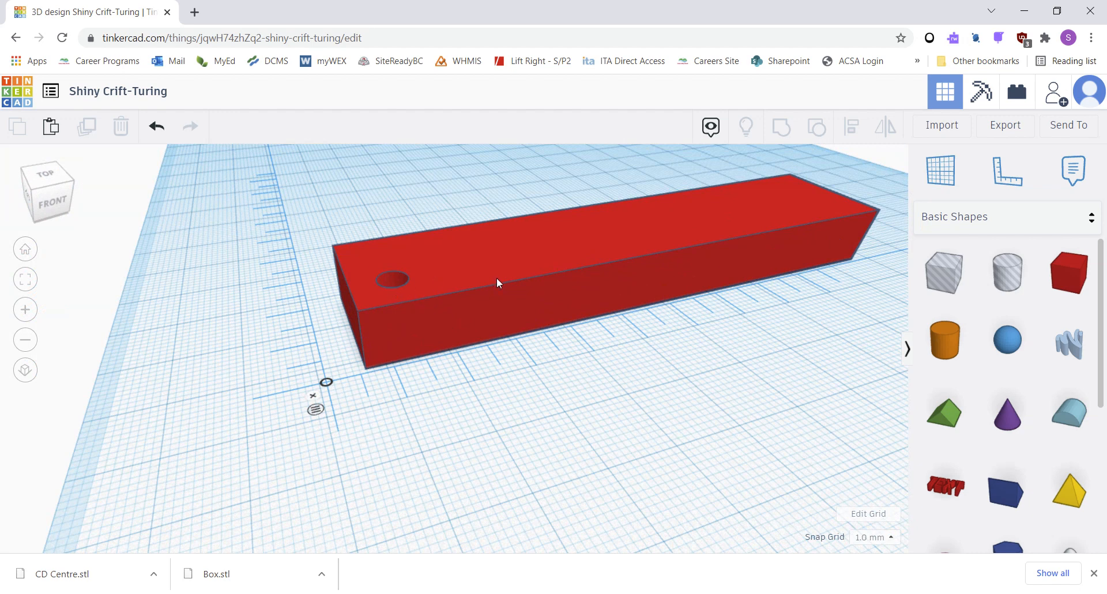
Try resizing the box from its corner handle, then undo the resize.
middle_click_drag(673, 302, 588, 352)
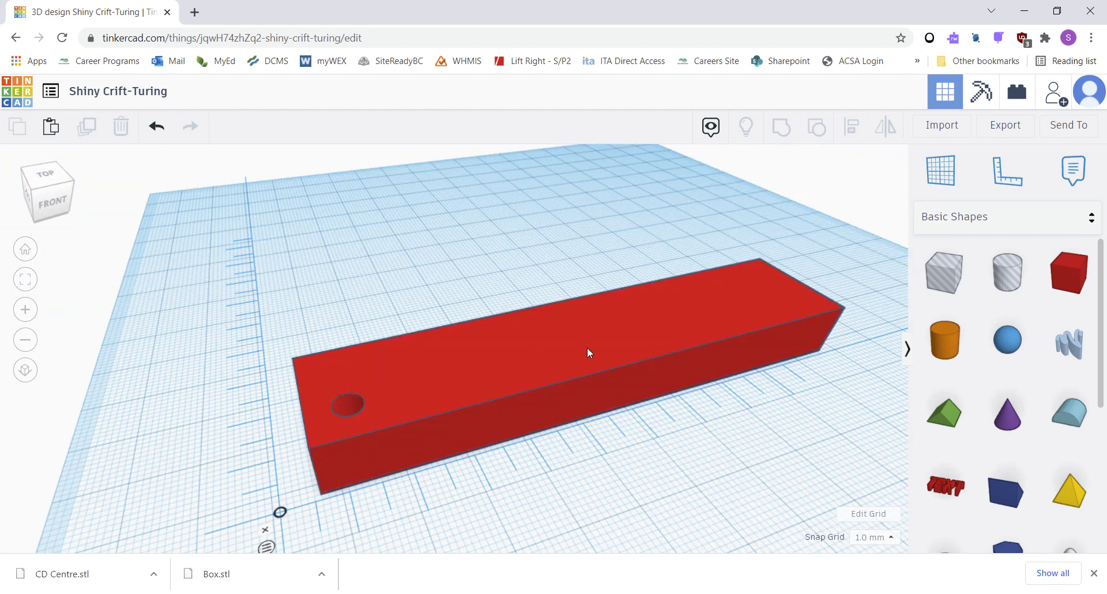
left_click(613, 364)
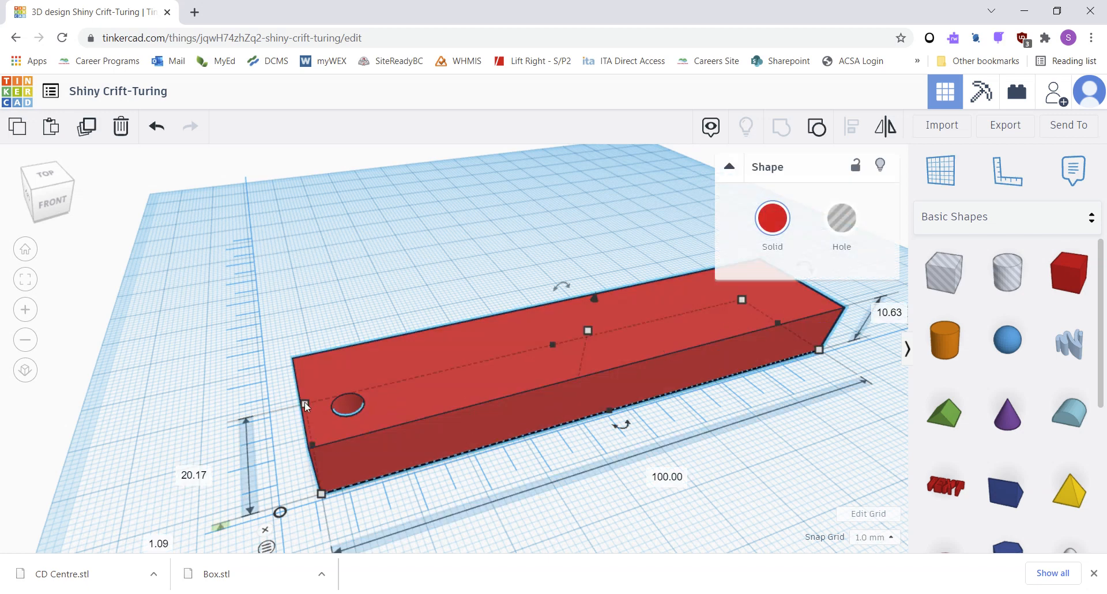
left_click_drag(305, 405, 656, 340)
middle_click_drag(655, 340, 519, 492)
scroll(550, 506, "up", 3)
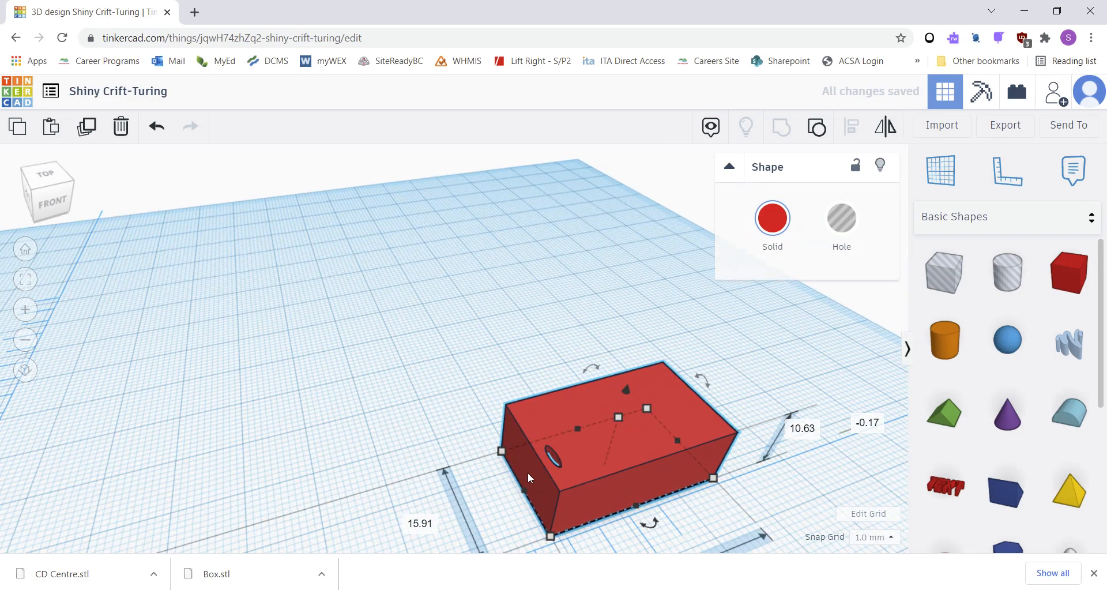
key("ctrl+z")
Ungroup the box and the hole.
scroll(528, 471, "down", 3)
middle_click_drag(486, 462, 645, 363)
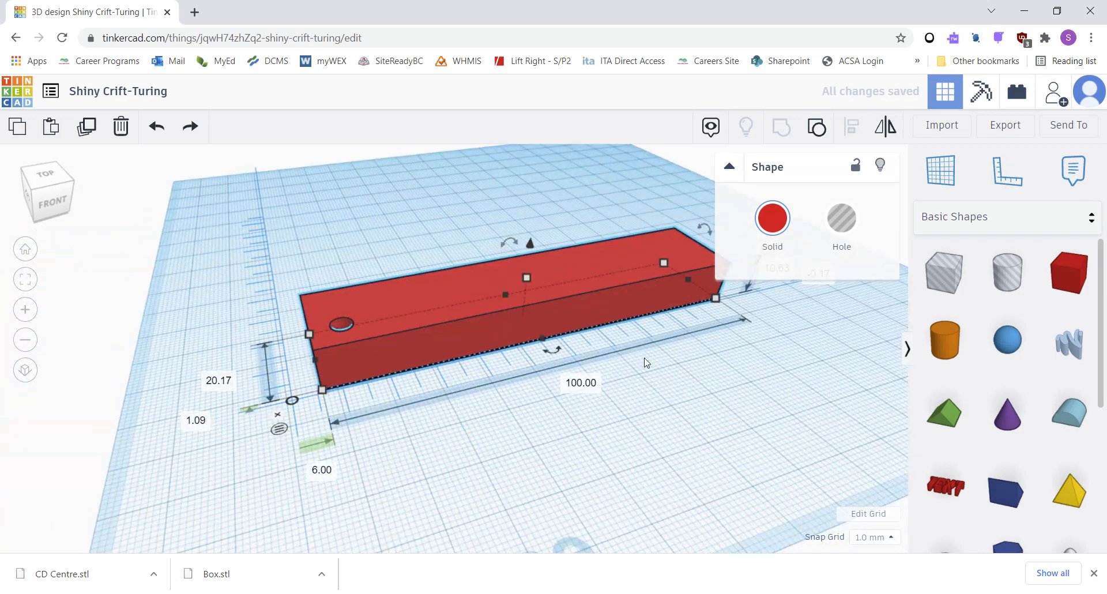
scroll(405, 347, "up", 3)
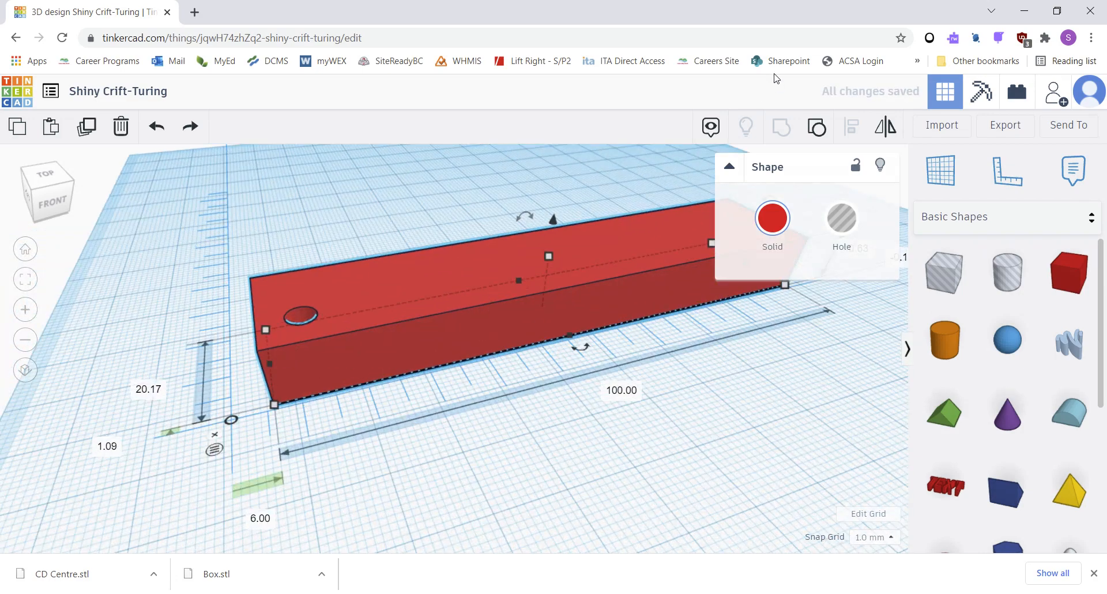
left_click(816, 126)
left_click(387, 225)
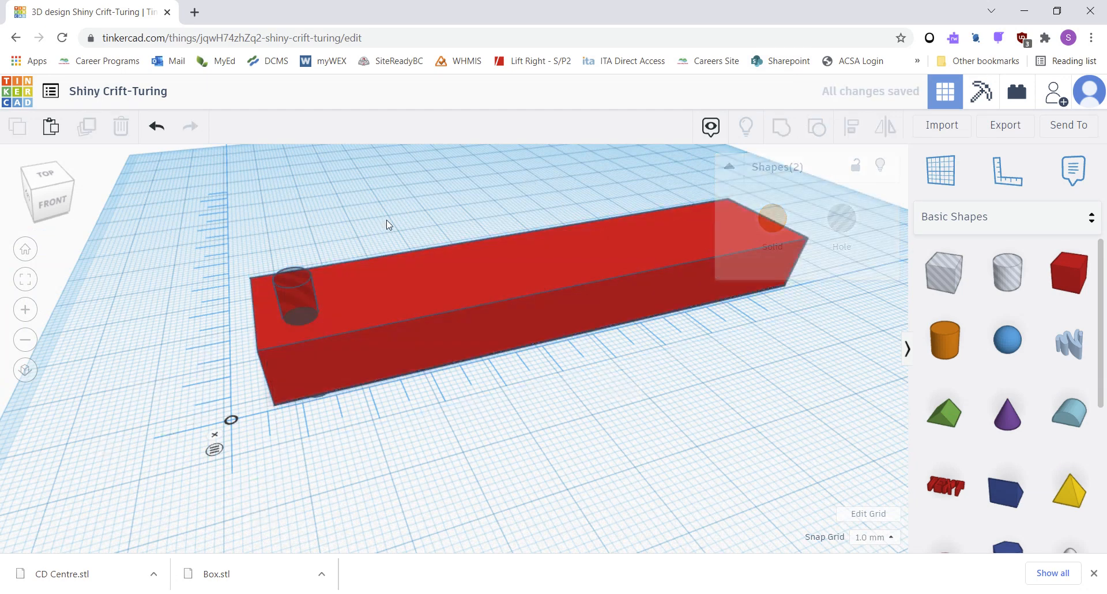
Stretch the box's left end outward to about 107 mm long.
left_click(390, 294)
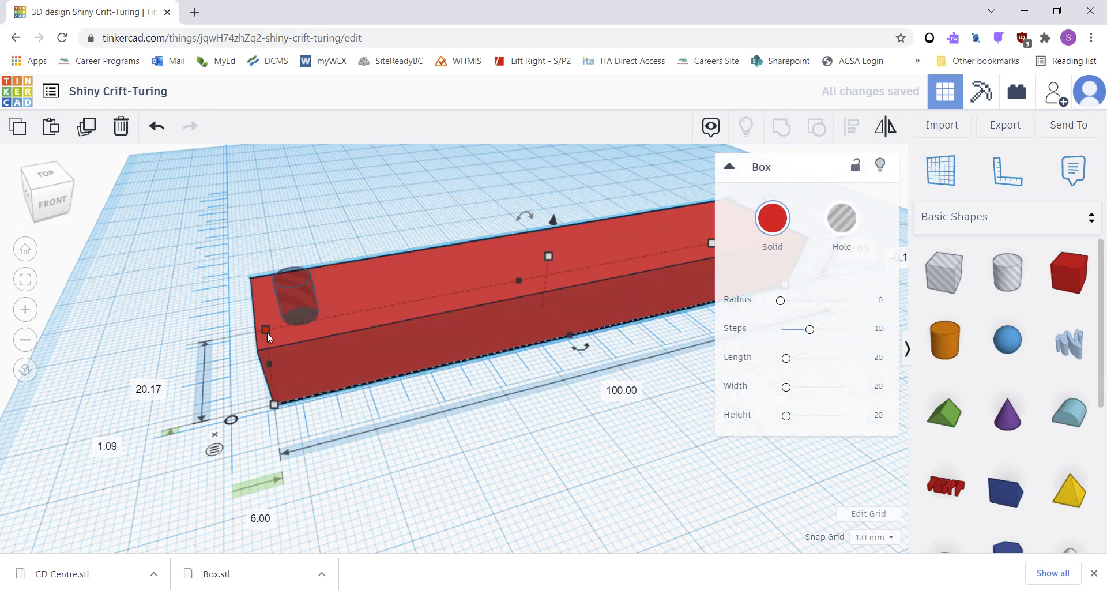
left_click_drag(269, 330, 224, 341)
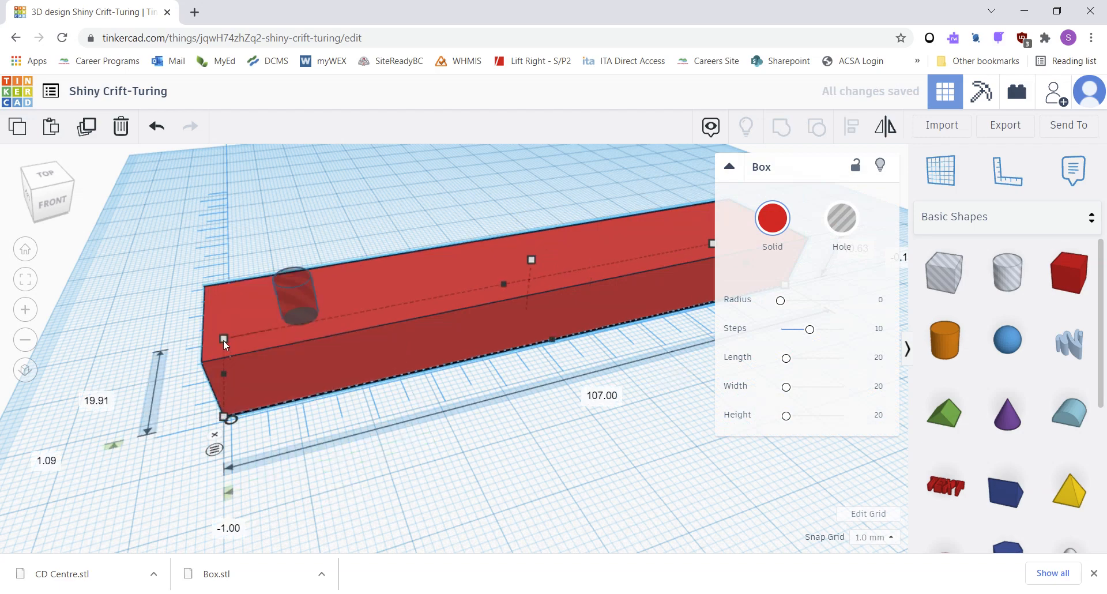
middle_click_drag(469, 274, 354, 376)
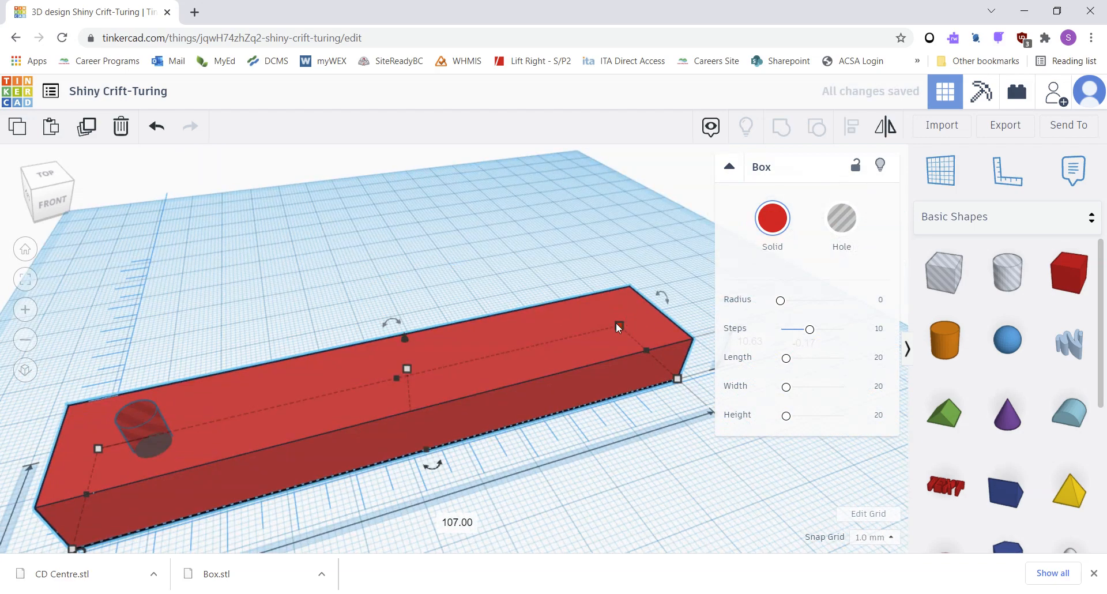
Shorten the box by pulling its right end back to about 26 mm long.
left_click_drag(617, 324, 258, 407)
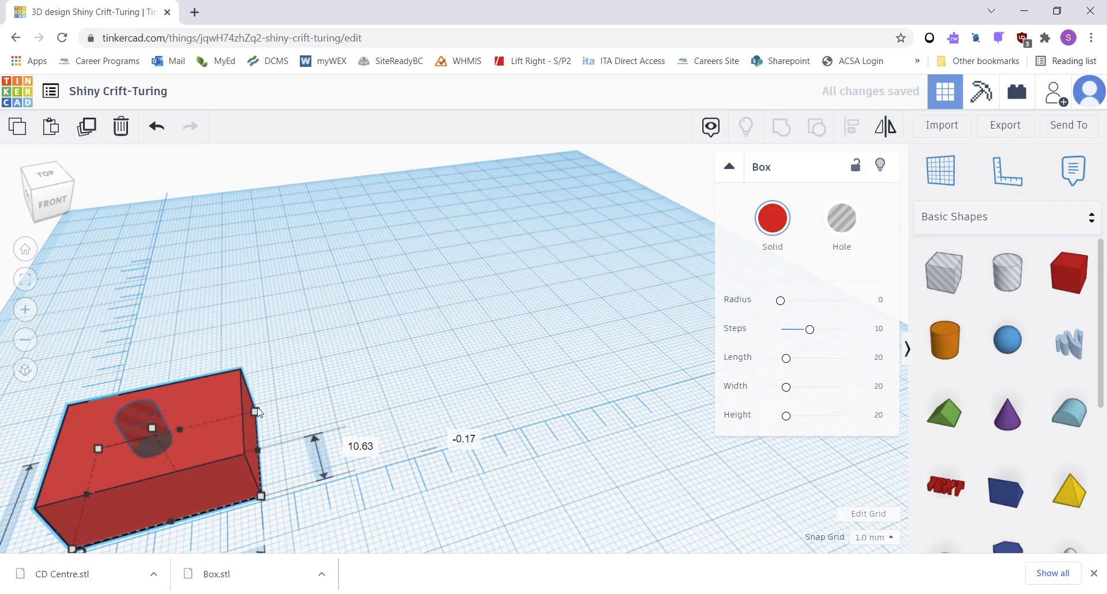
middle_click_drag(349, 370, 534, 254)
middle_click_drag(401, 402, 404, 396)
right_click_drag(405, 401, 347, 354)
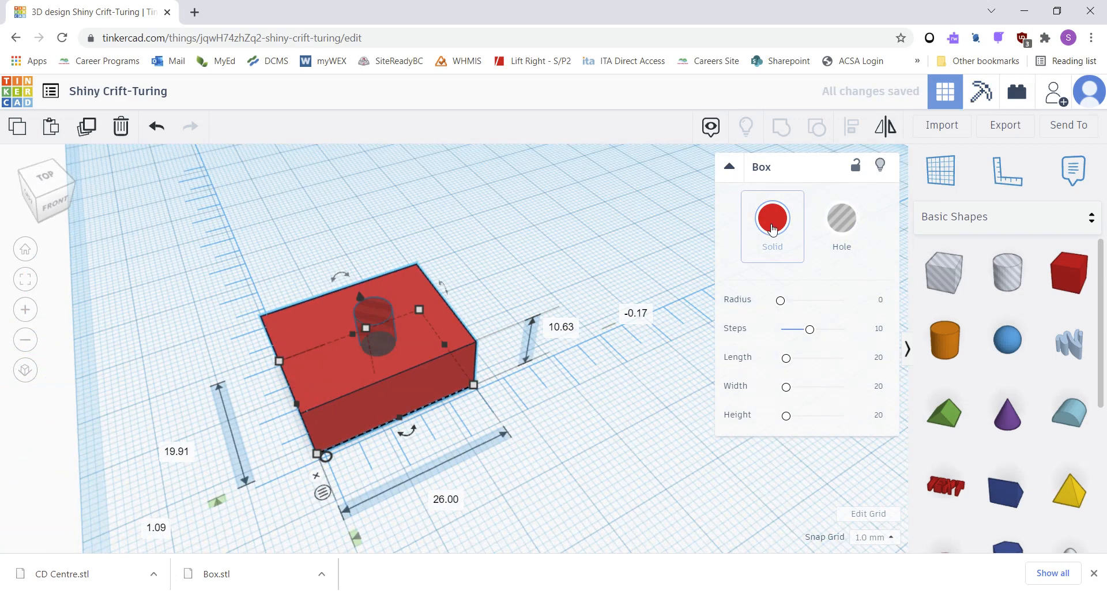
Select the box and the hole together and group them to cut the hole.
left_click(598, 193)
left_click_drag(200, 240, 625, 467)
left_click(782, 127)
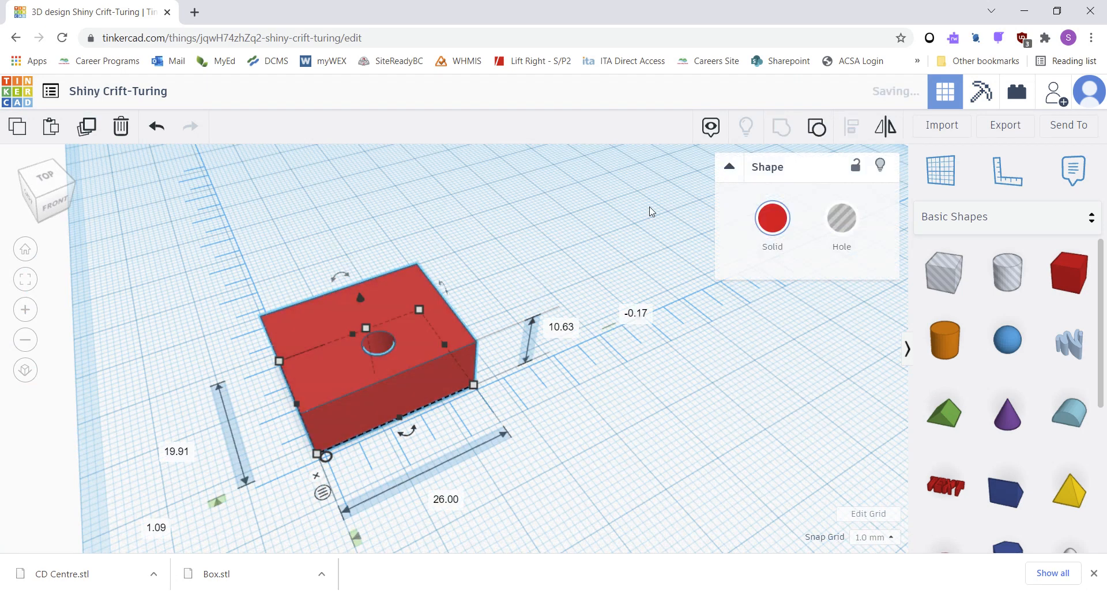
left_click(563, 245)
right_click_drag(439, 362, 495, 381)
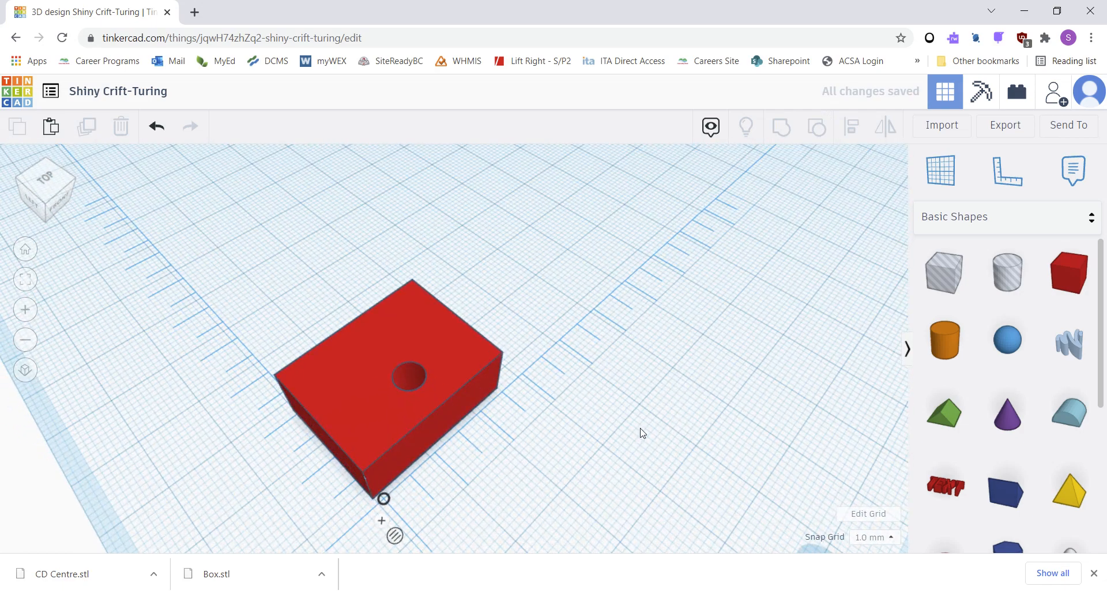
middle_click_drag(315, 375, 379, 298)
right_click_drag(553, 378, 509, 306)
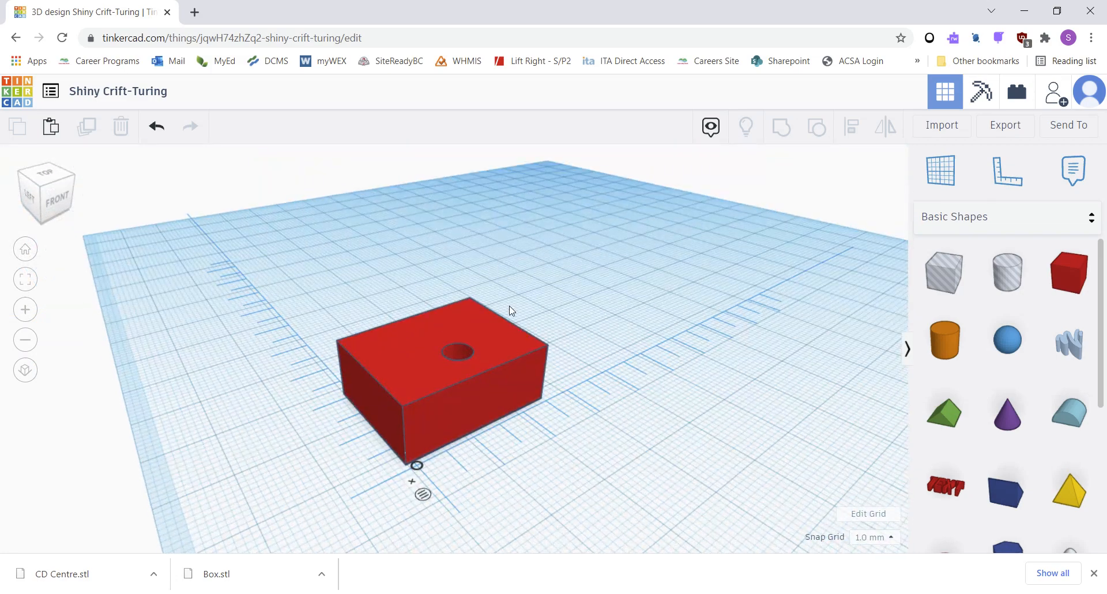
left_click(940, 168)
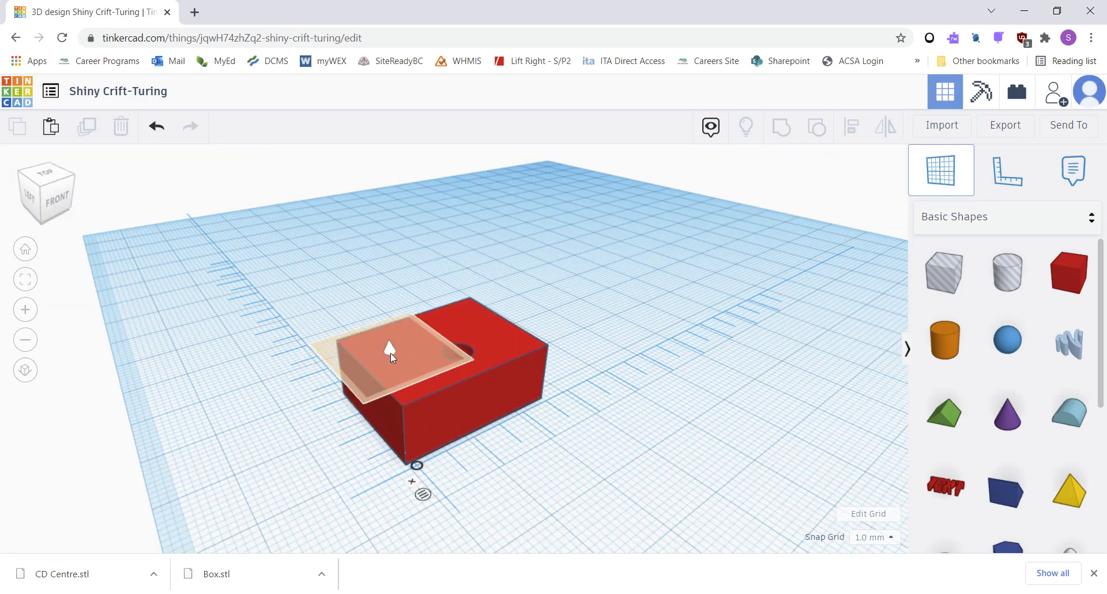
left_click(325, 385)
mouse_move(406, 438)
right_mouse_down()
mouse_move(371, 374)
mouse_move(391, 445)
right_mouse_up()
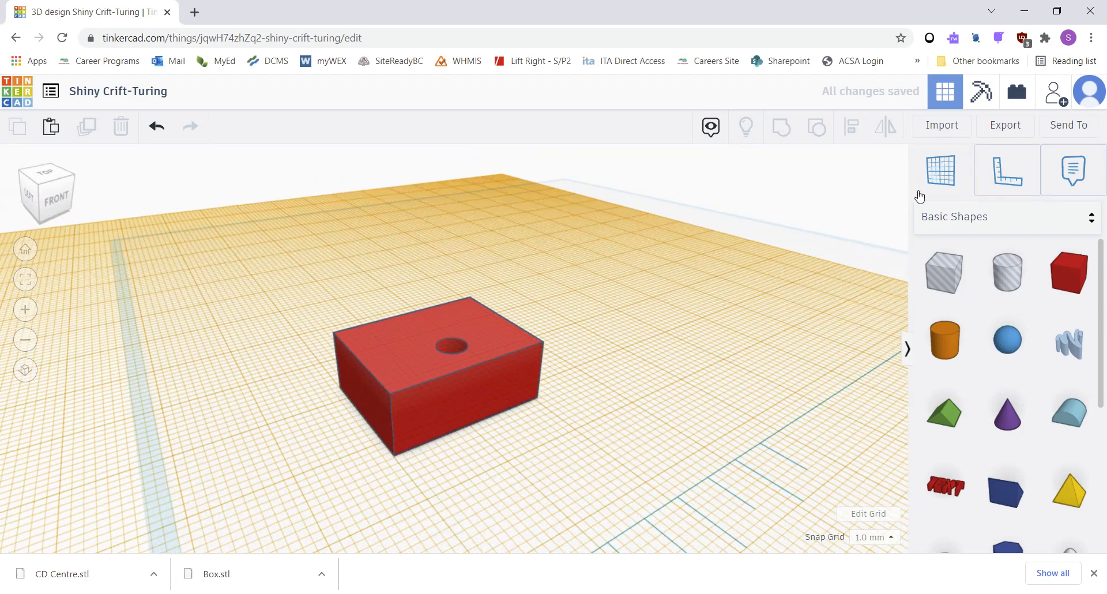
scroll(464, 425, "up", 5)
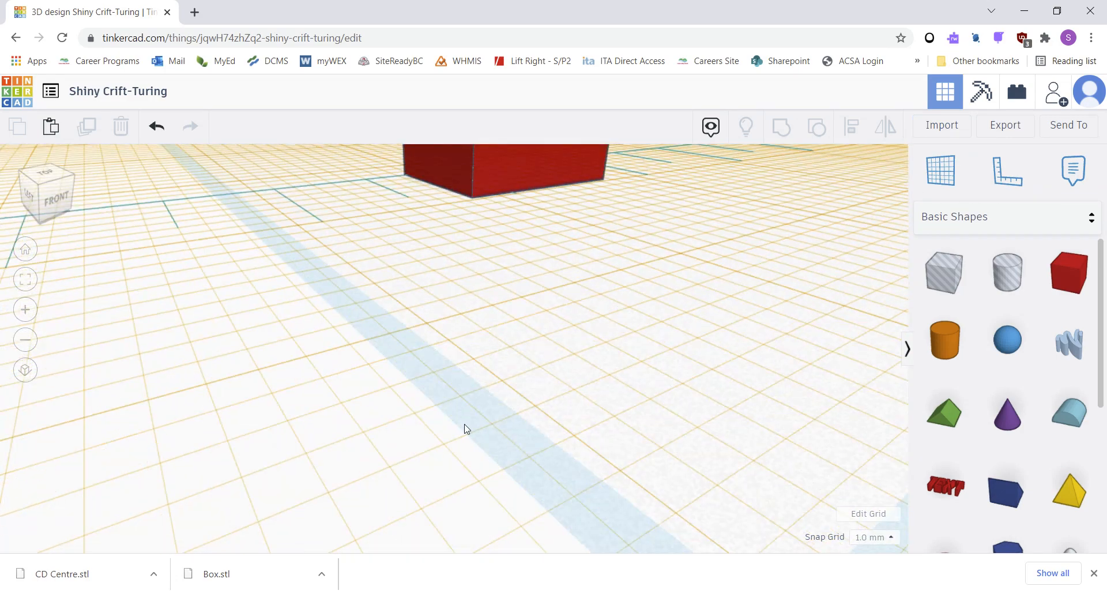
scroll(461, 439, "down", 5)
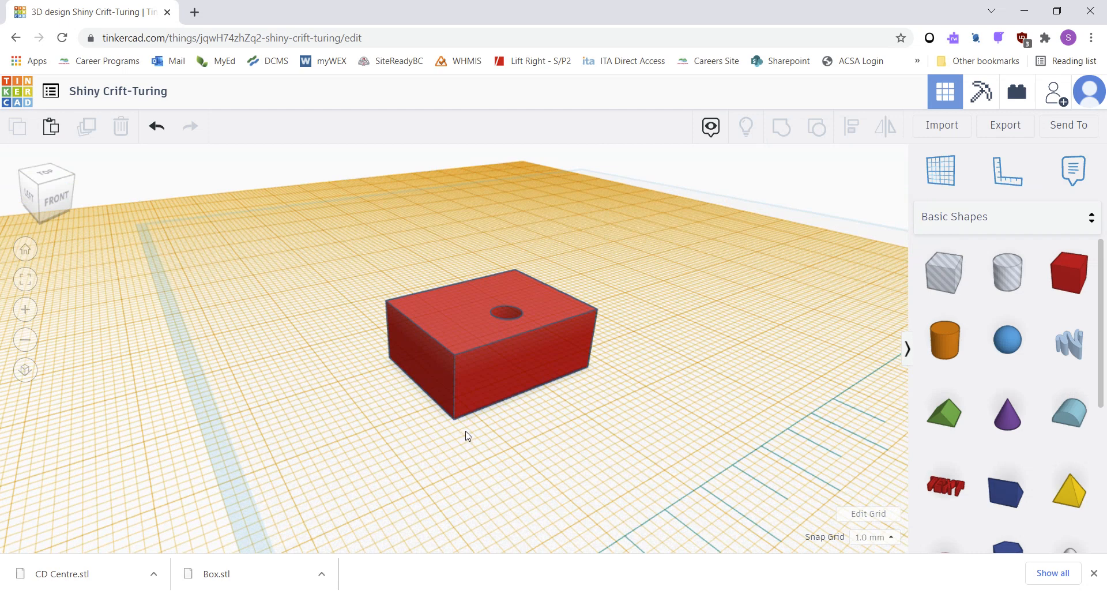
left_click(467, 436)
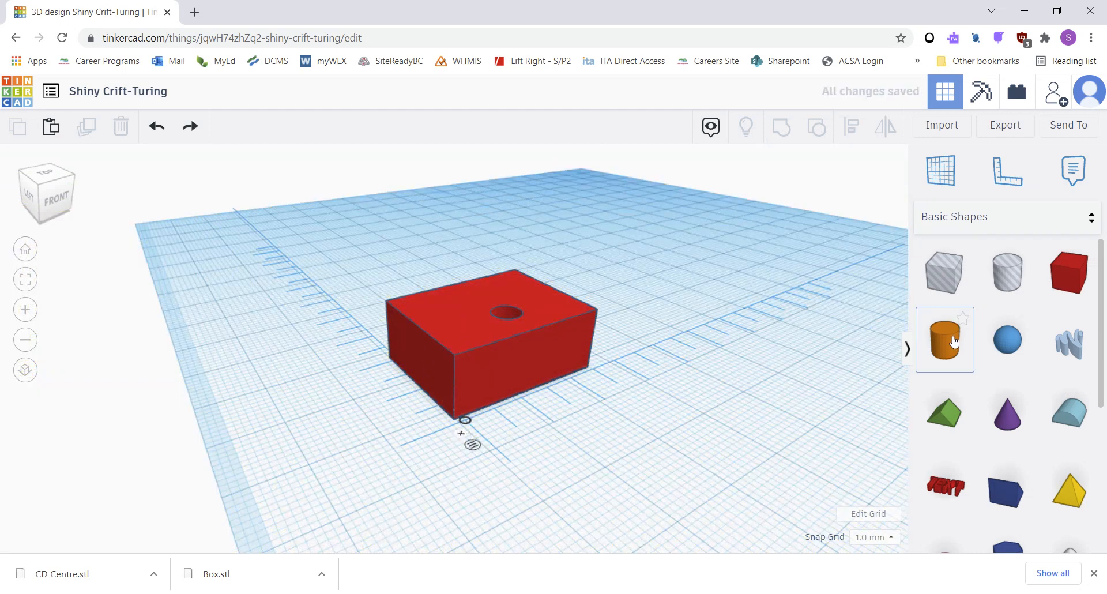
Add a cylinder to the workplane and move it onto the box.
left_click_drag(953, 339, 640, 323)
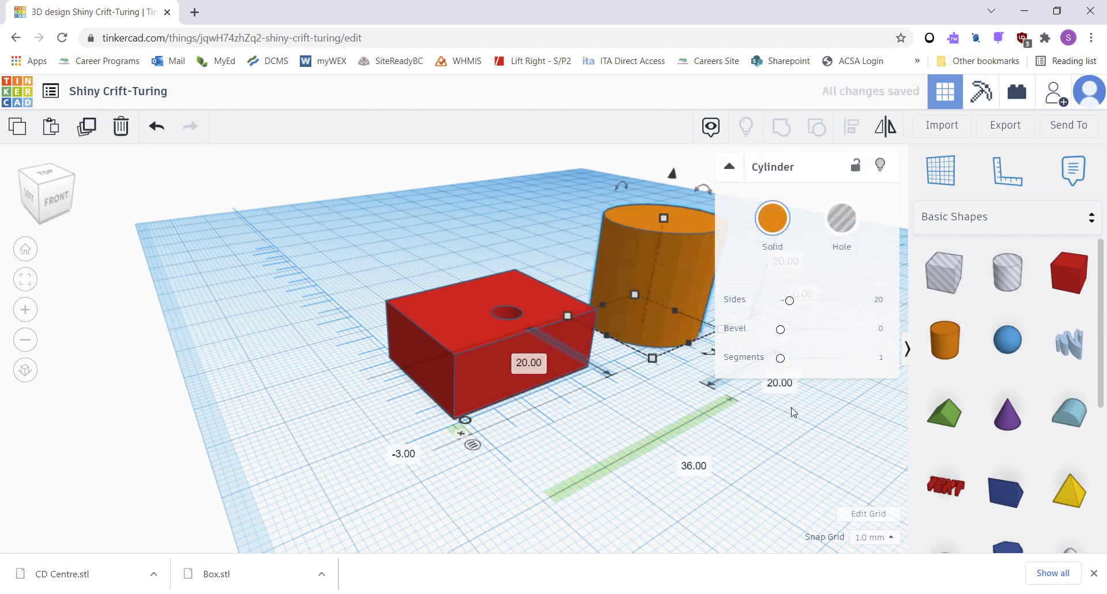
left_click(819, 449)
left_click(669, 306)
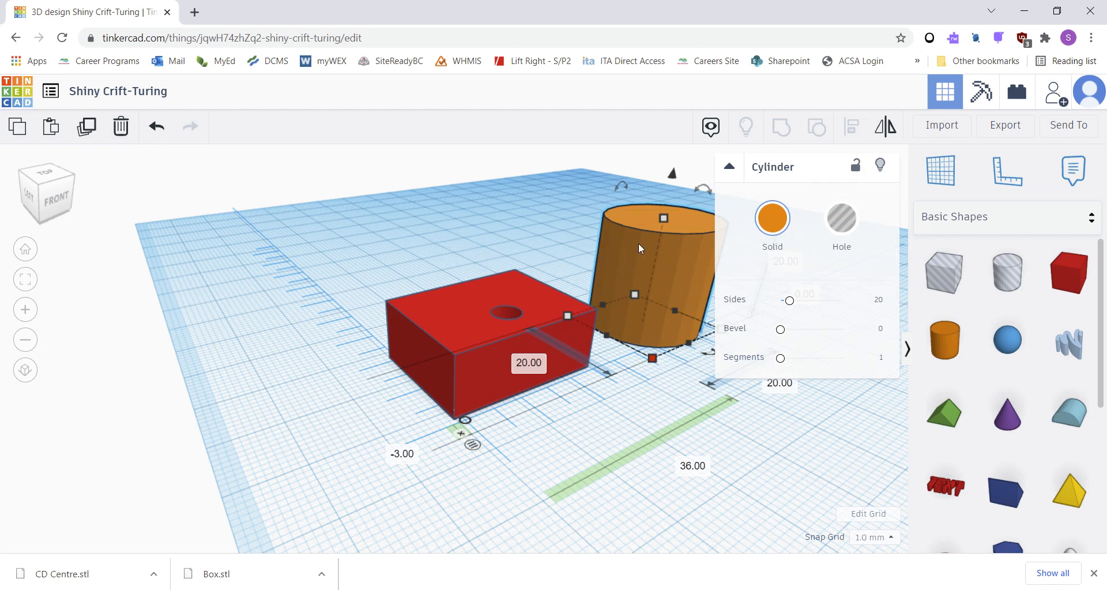
left_click_drag(634, 259, 462, 286)
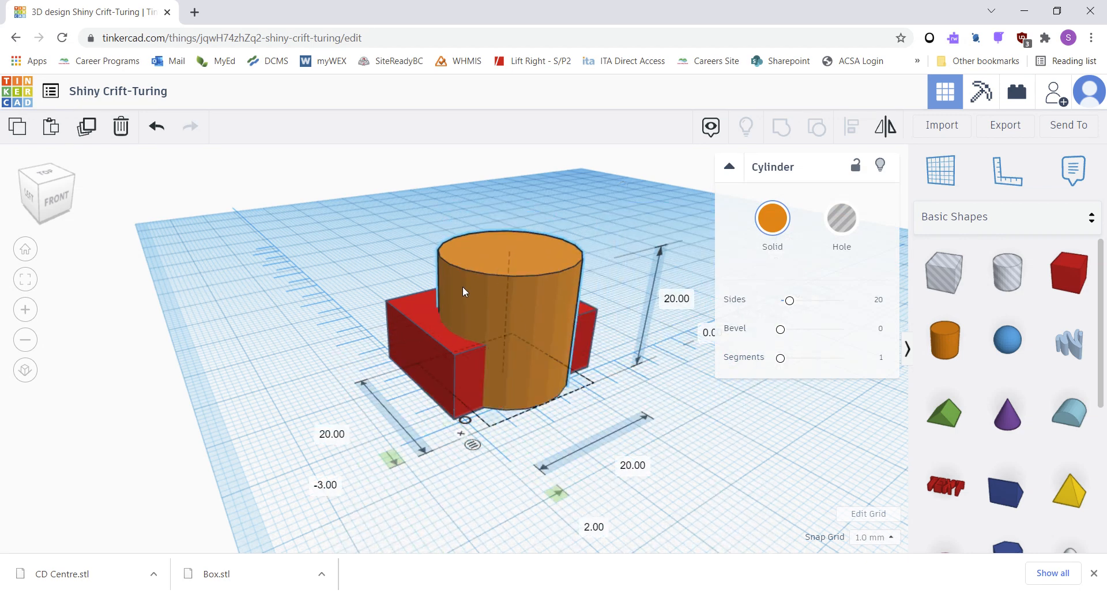
Set the cylinder's length and width to 5 mm each.
left_click(334, 435)
type("5")
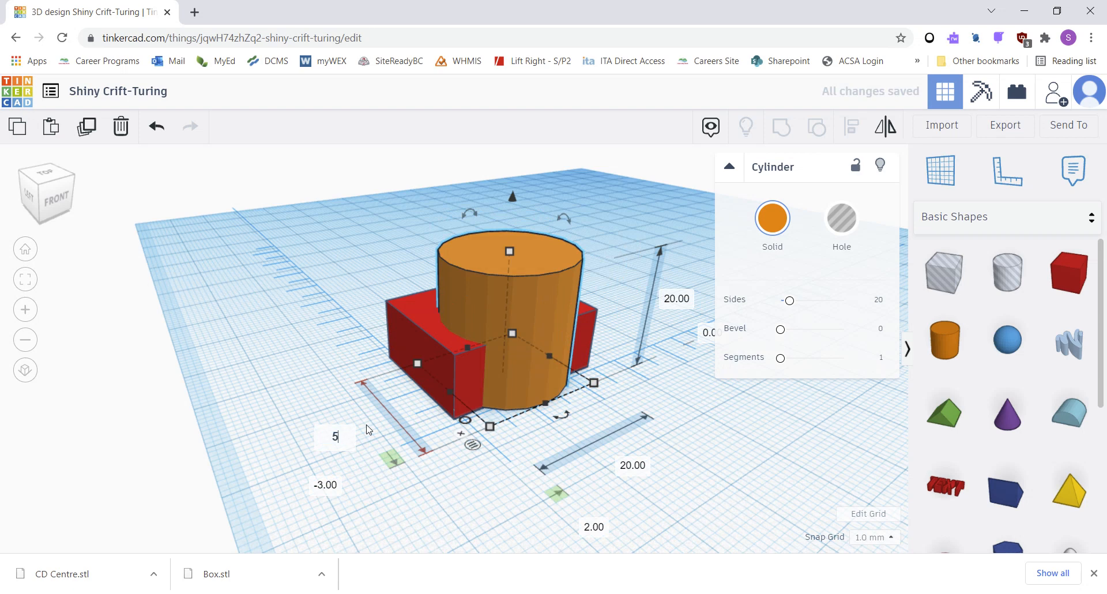
left_click(634, 464)
type("5")
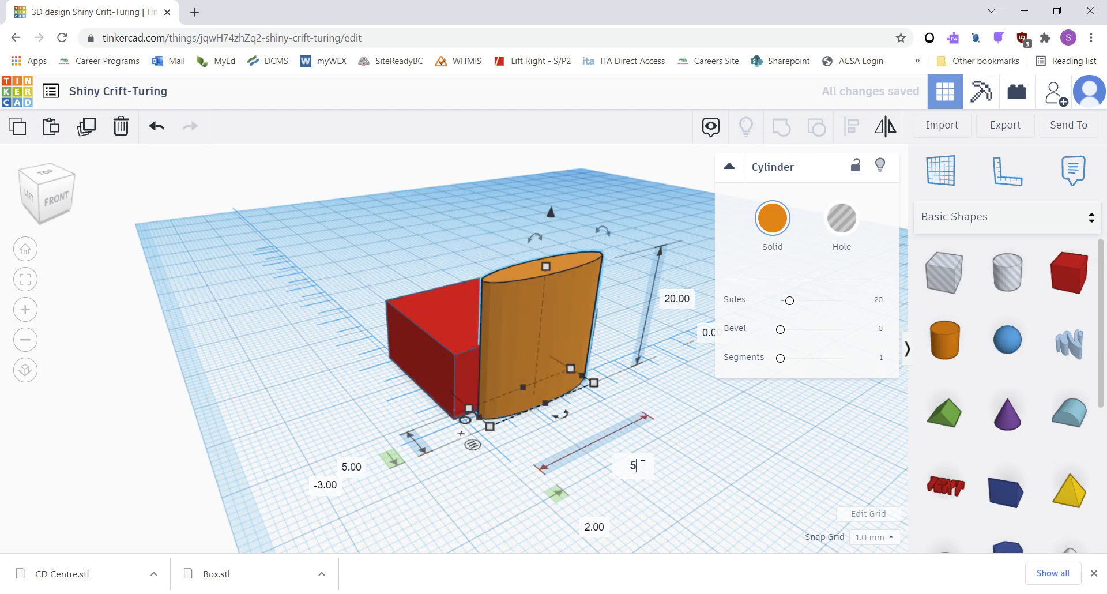
key("Return")
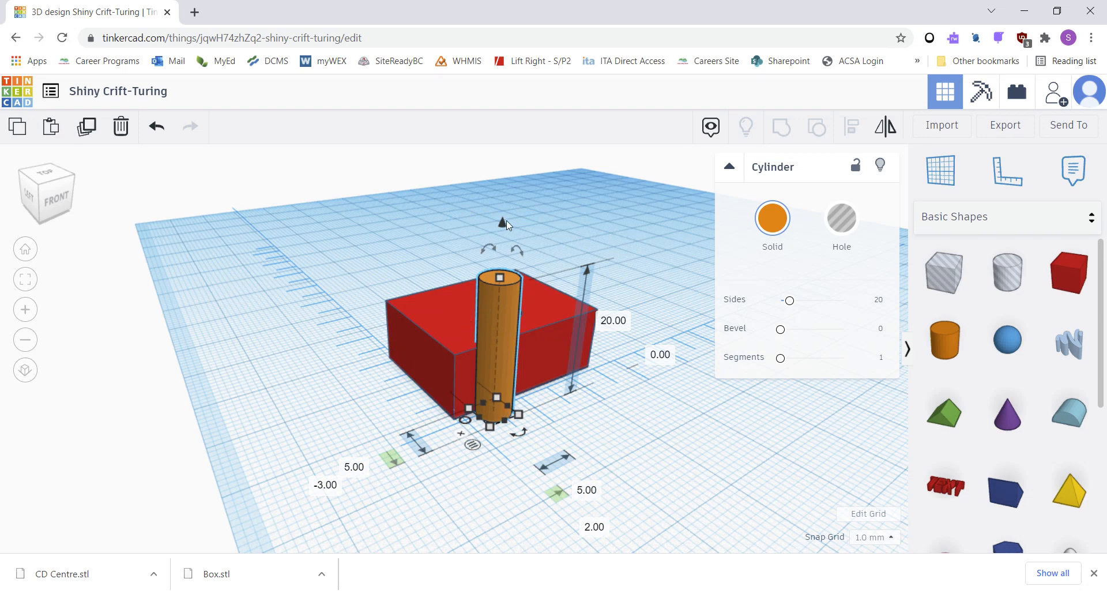
Raise the cylinder 10 mm above the workplane.
left_click_drag(502, 221, 505, 128)
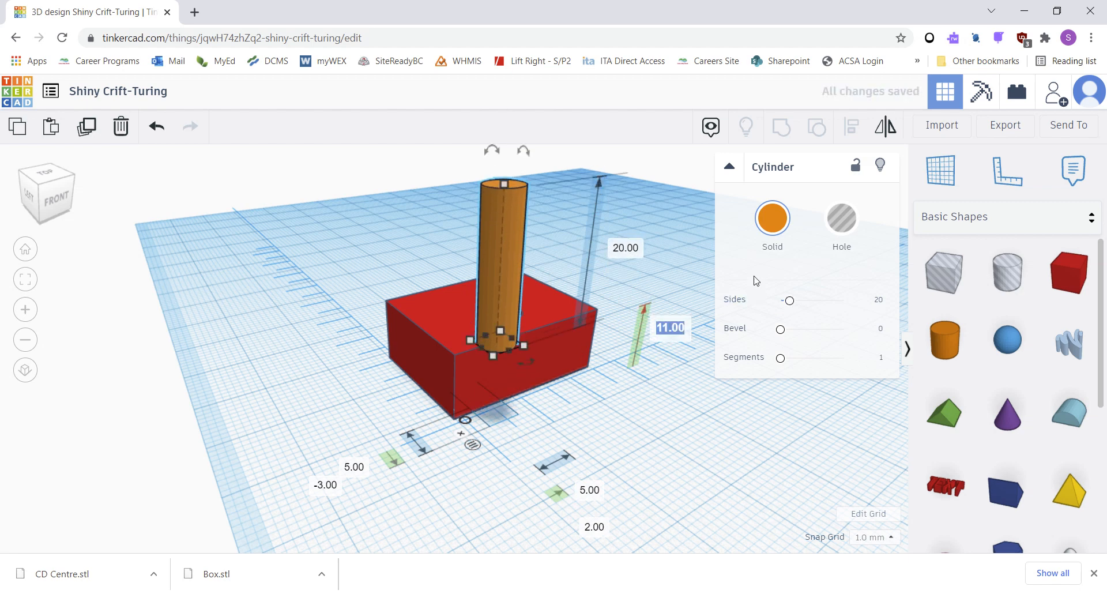
type("10")
key("Return")
Slide the raised cylinder toward the box's front-left corner beside the hole.
mouse_move(526, 425)
right_mouse_down()
mouse_move(482, 378)
mouse_move(460, 386)
mouse_move(526, 425)
right_mouse_up()
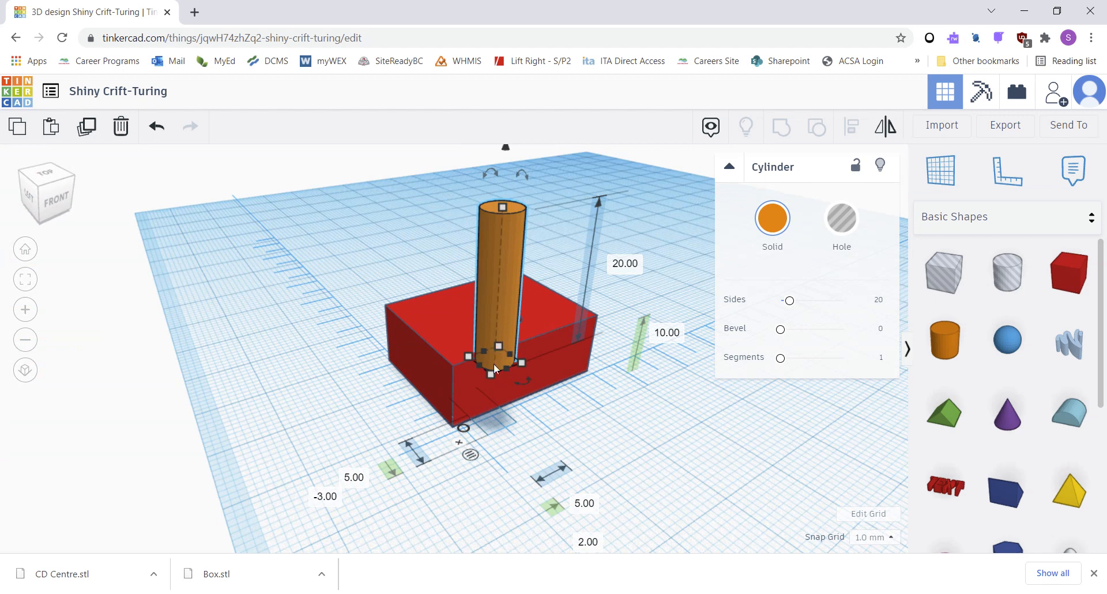
left_click_drag(493, 363, 463, 307)
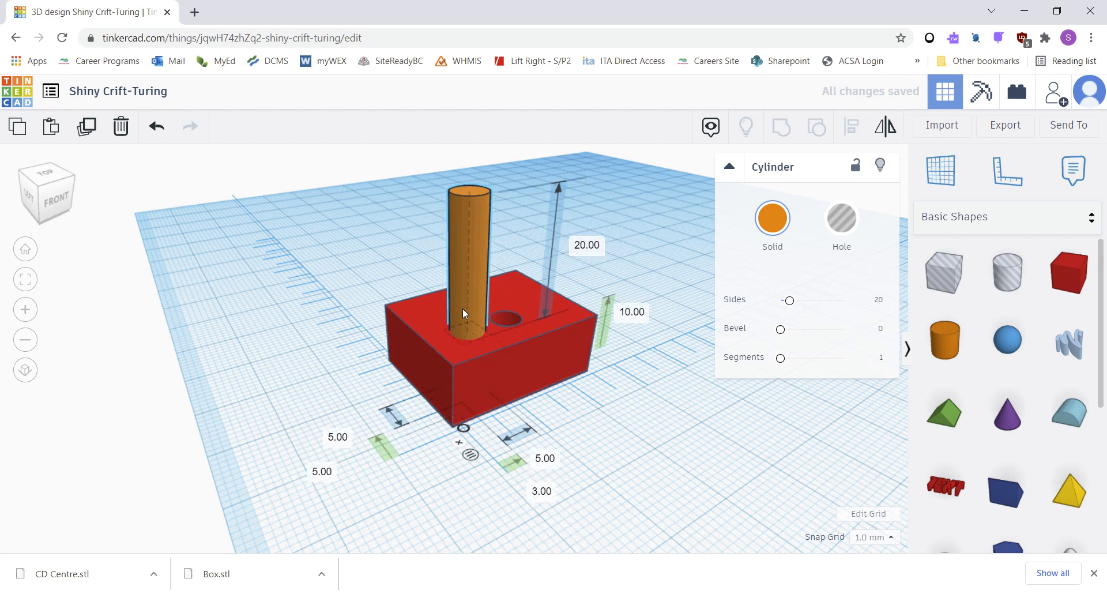
left_click(612, 427)
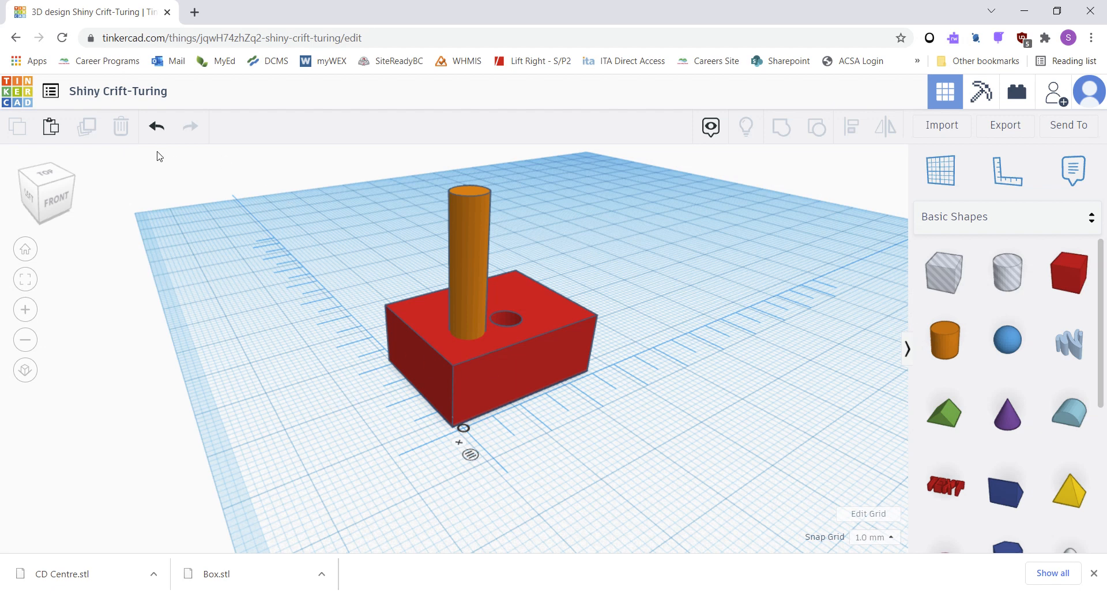
Rename the design Test Piece and return to the dashboard.
left_click(180, 91)
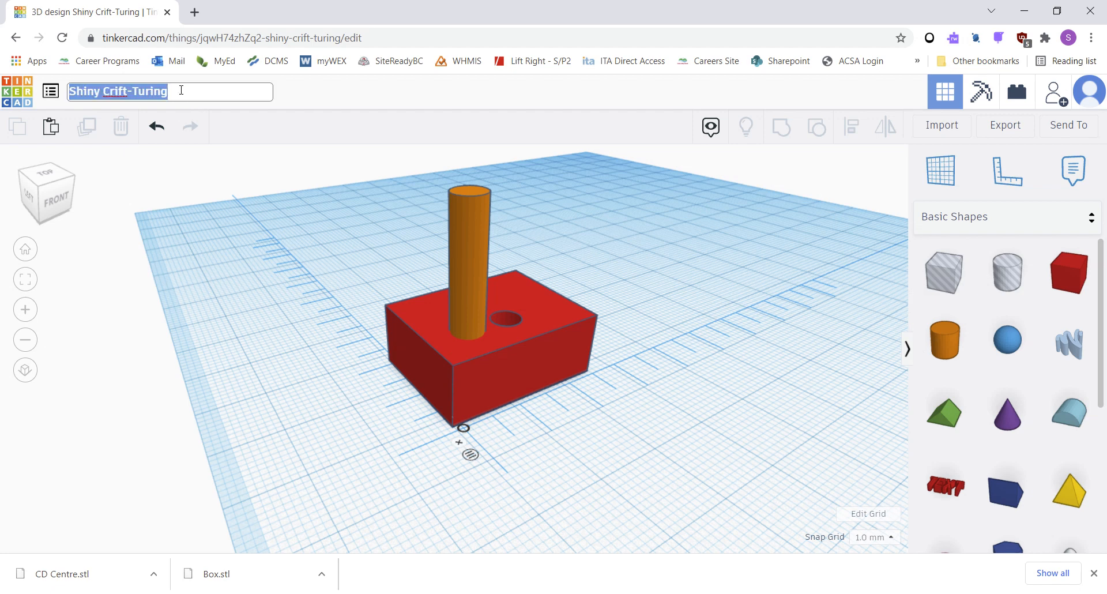
type("T")
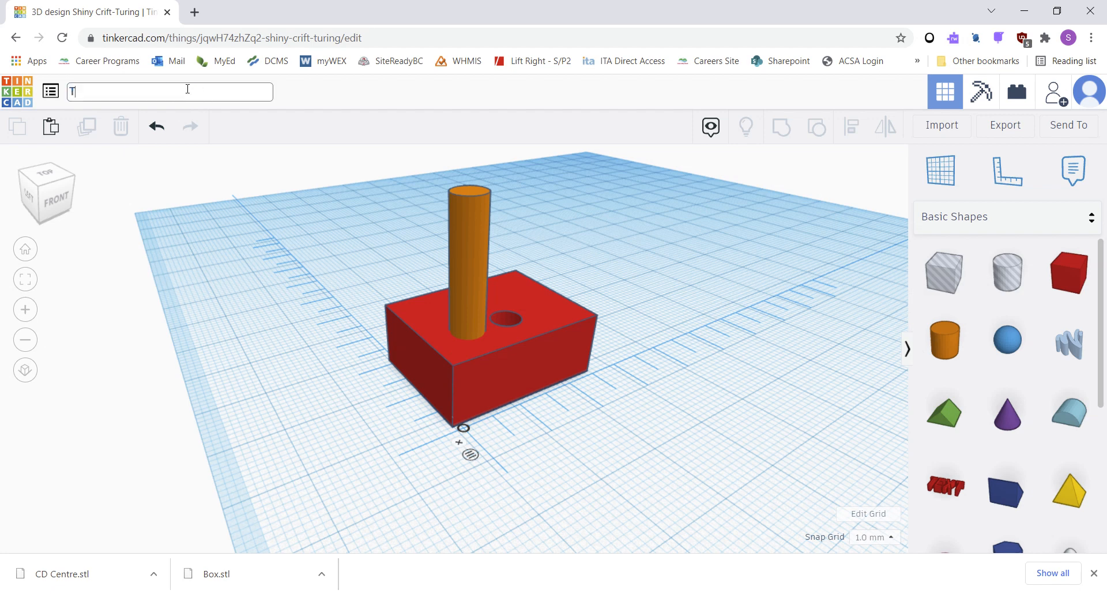
type("est Piece")
key("Return")
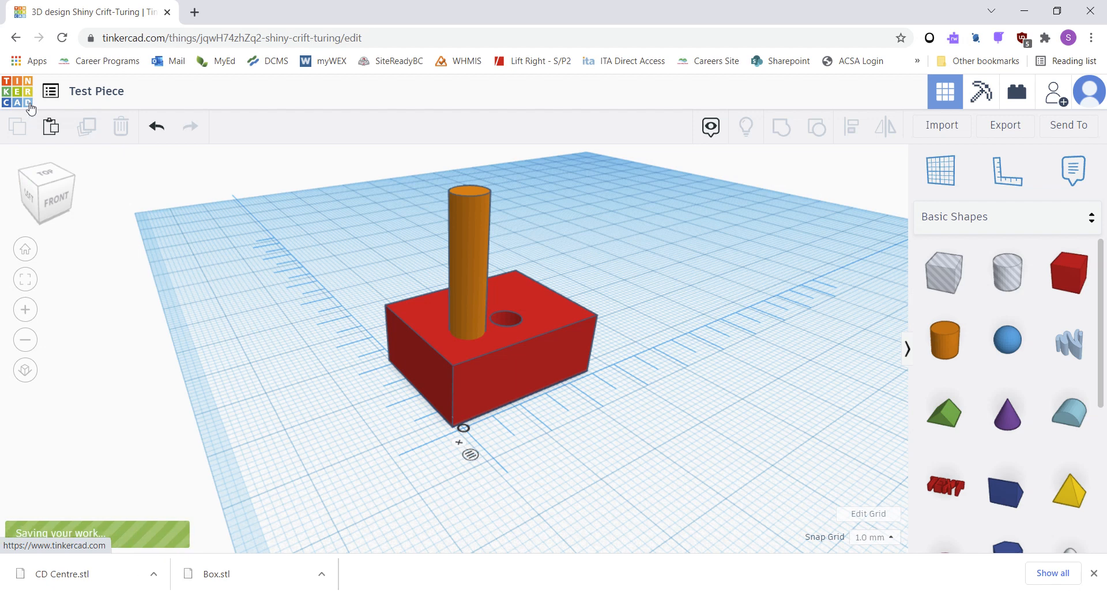
left_click(31, 107)
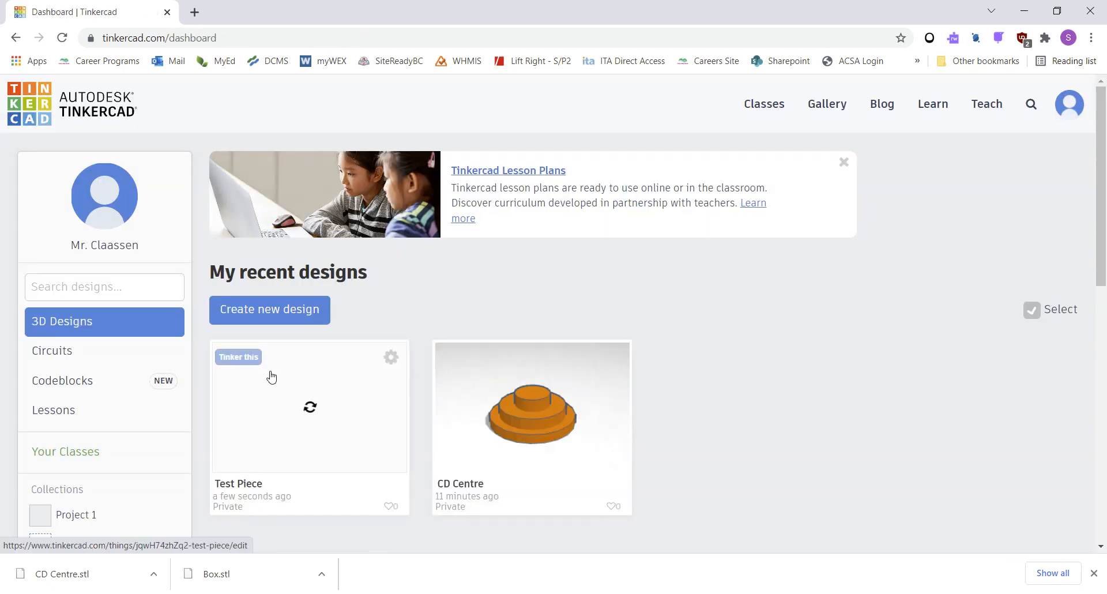